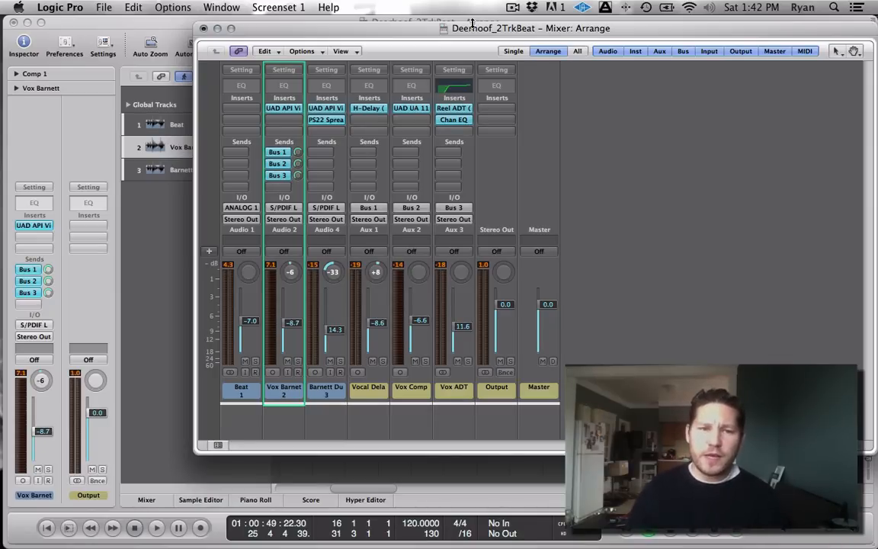
Look over the Barnett Dubs and Beat tracks in the arrangement and play the mix with the mixer open
left_click(154, 303)
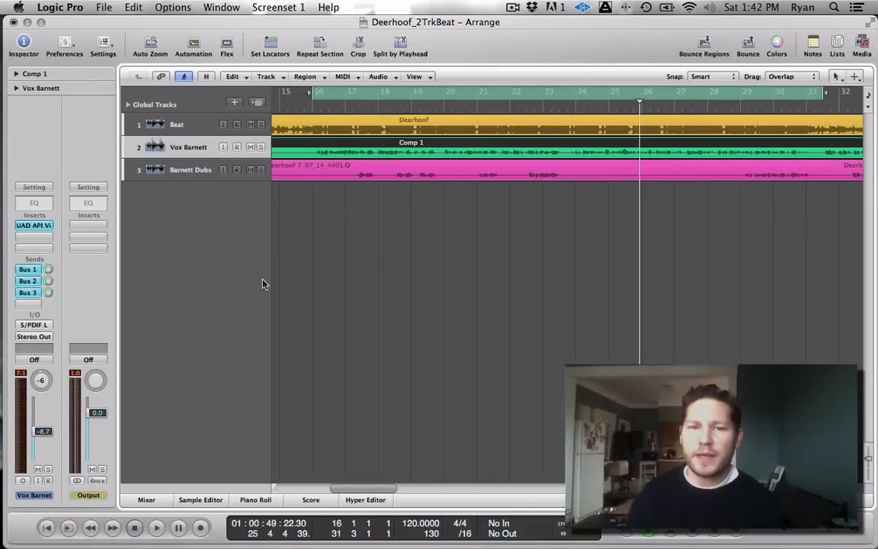
left_click(200, 170)
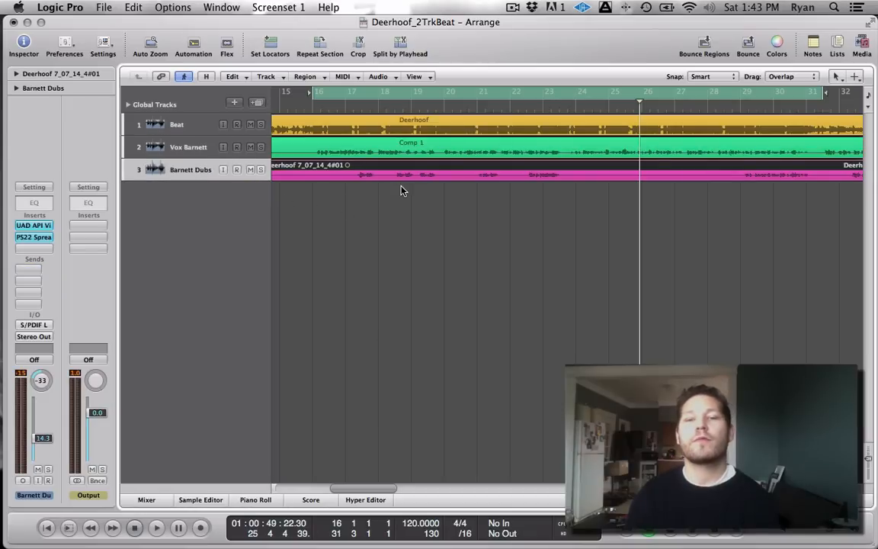
scroll(690, 137, "right", 3)
scroll(690, 137, "left", 4)
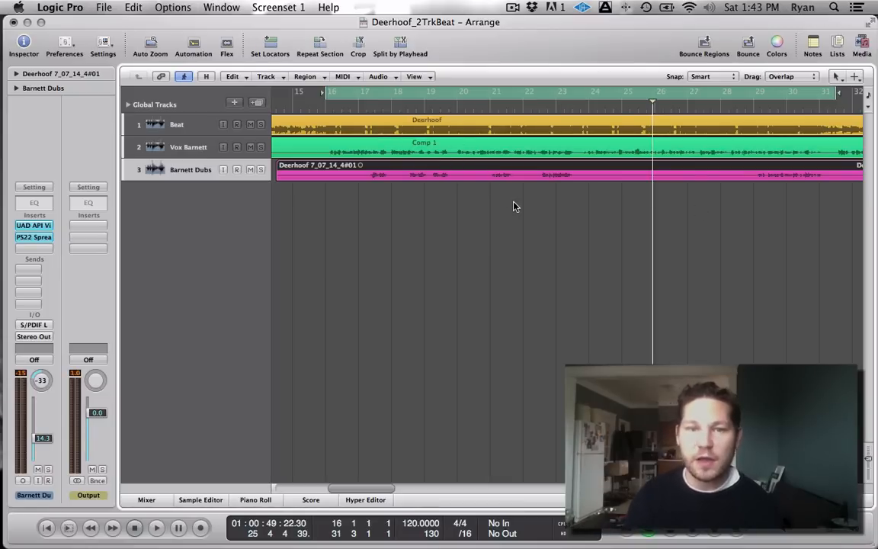
left_click(186, 125)
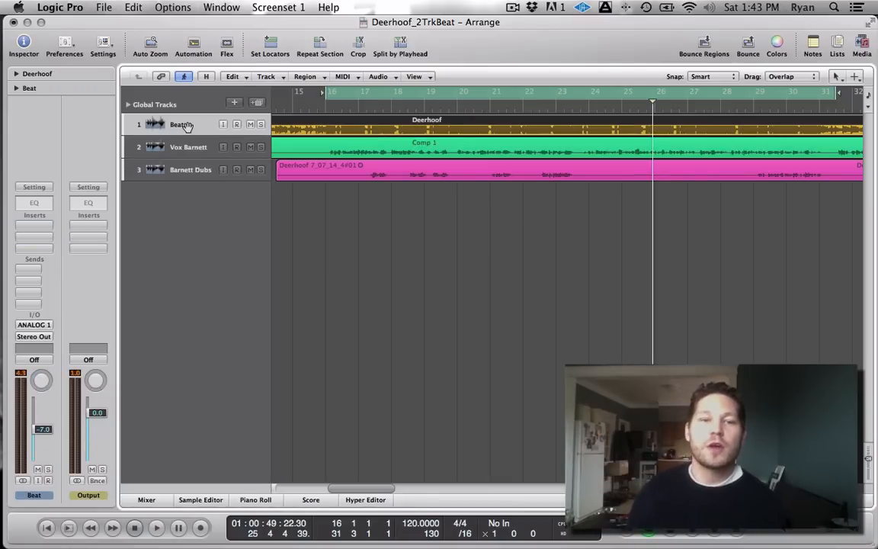
key("super+2")
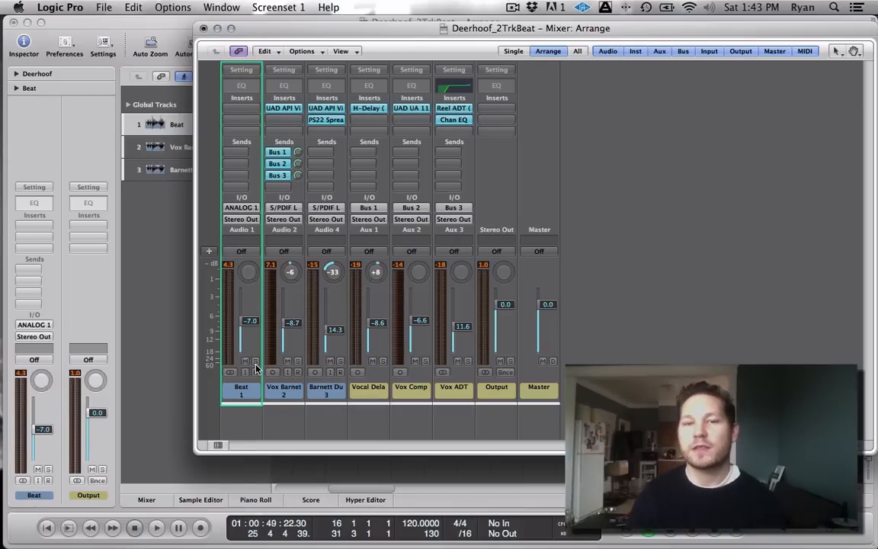
key("space")
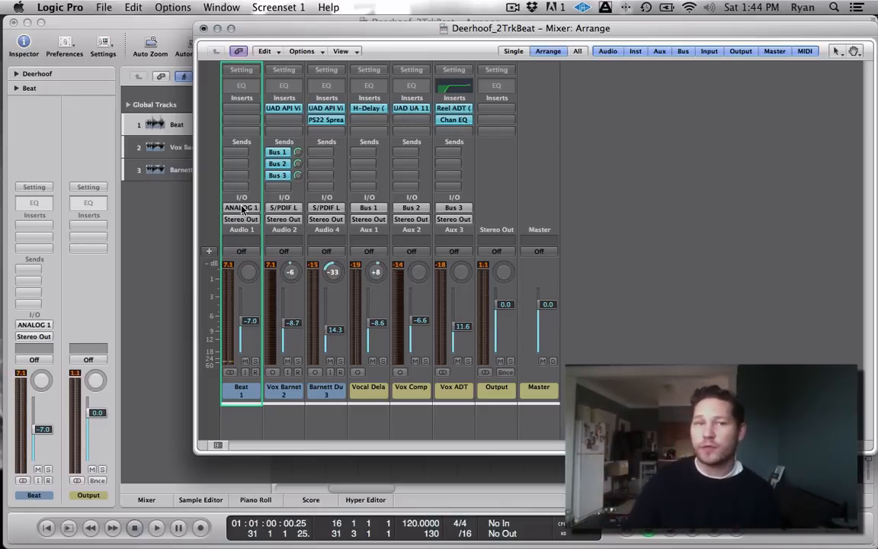
Insert the stereo Waves Center plug-in in the first insert slot of the Beat channel
left_click(238, 110)
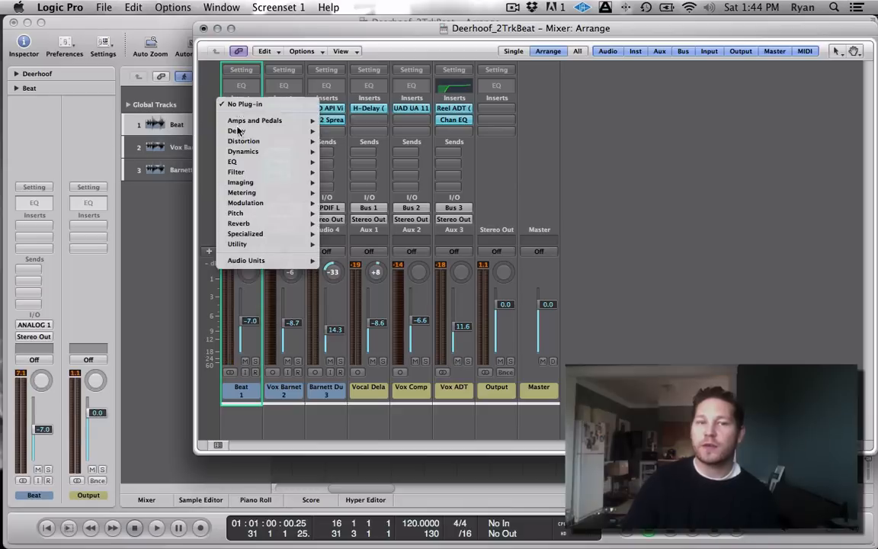
mouse_move(252, 261)
mouse_move(359, 378)
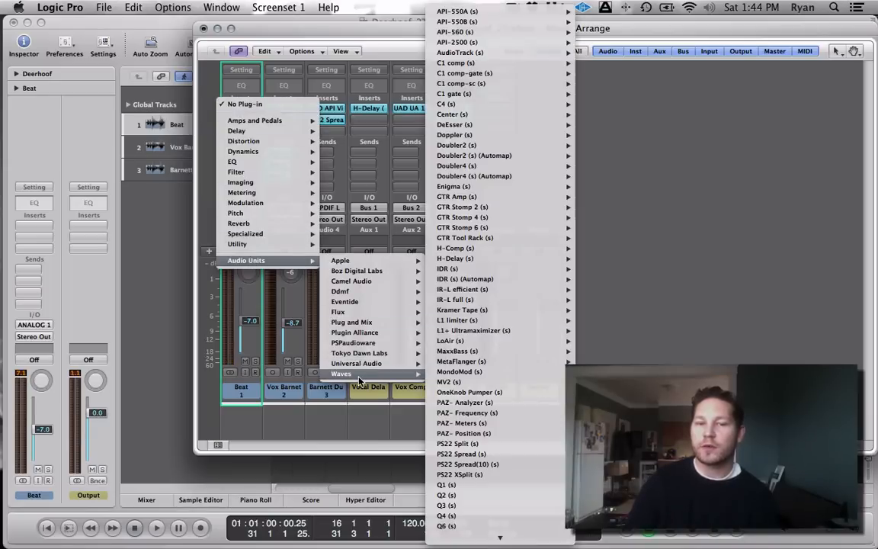
mouse_move(505, 115)
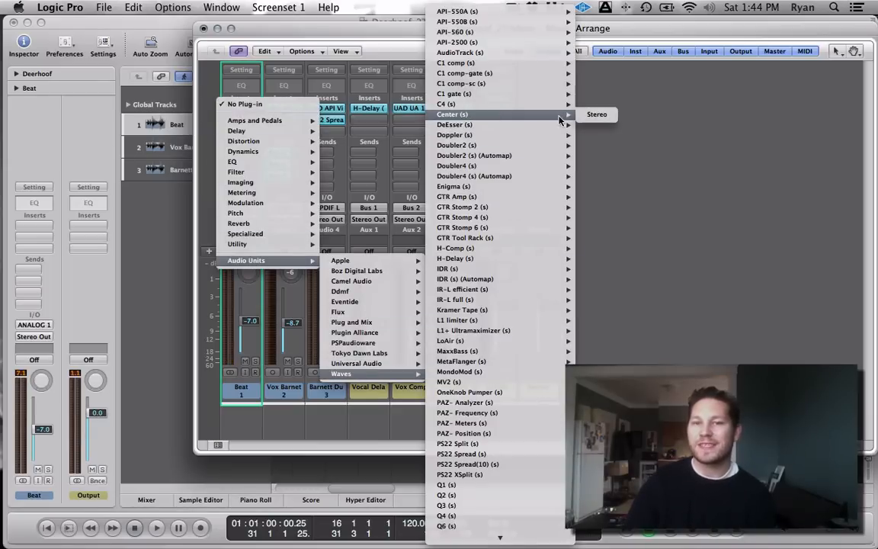
left_click(587, 116)
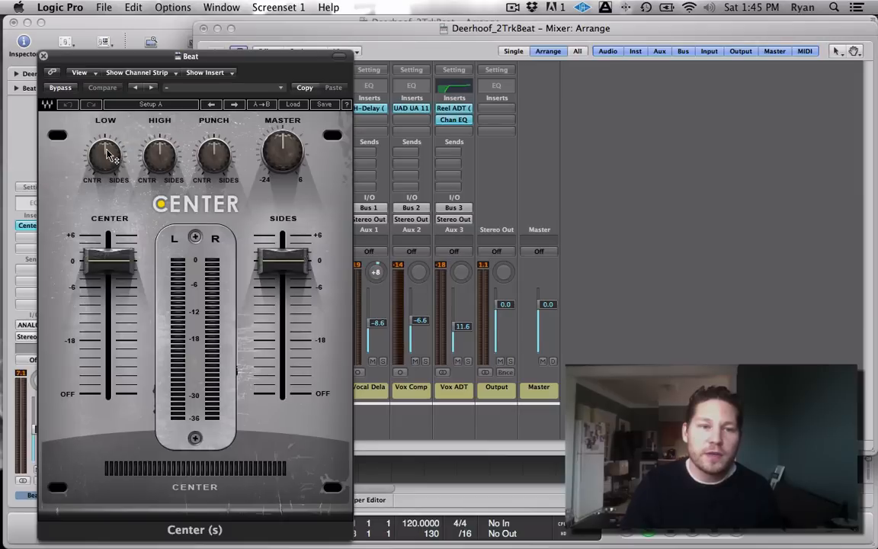
Shift Center's low frequencies toward the center at about 39.5 and its high frequencies toward the sides at about 60
left_click_drag(105, 153, 108, 145)
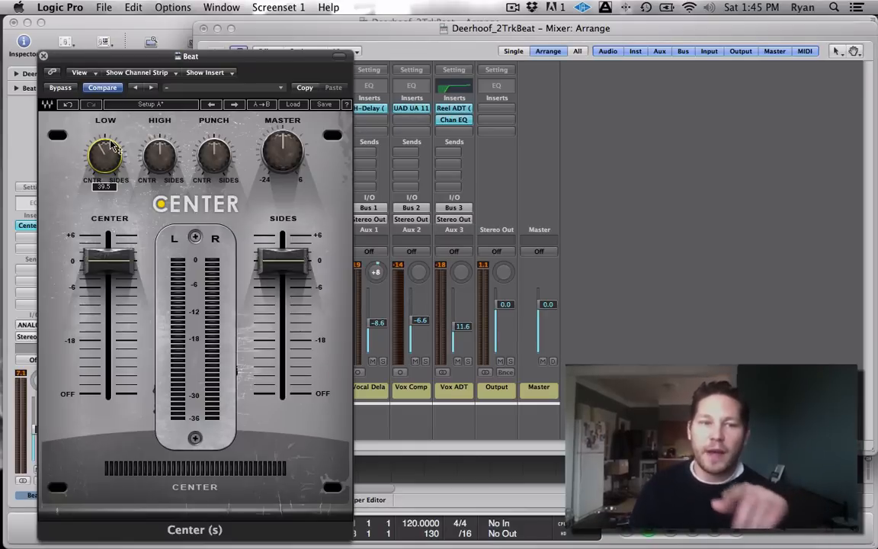
left_click_drag(104, 153, 104, 156)
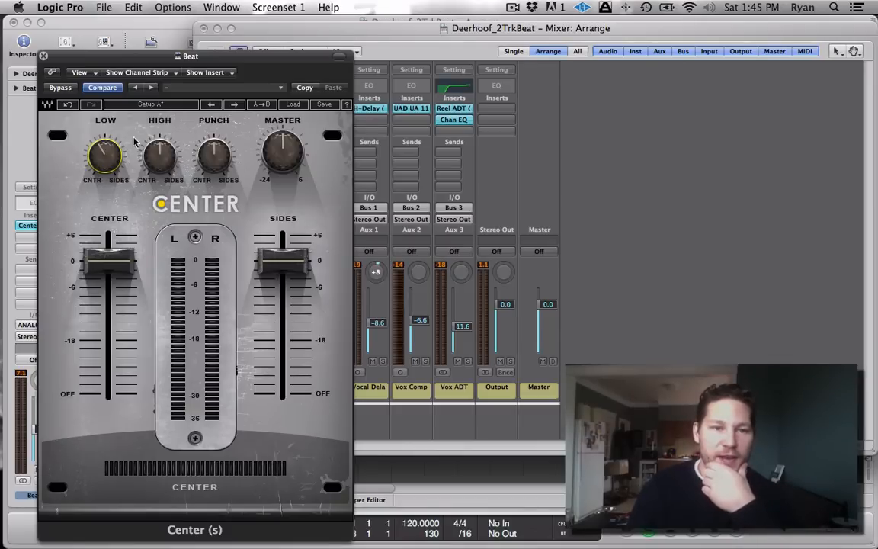
left_click_drag(159, 155, 159, 157)
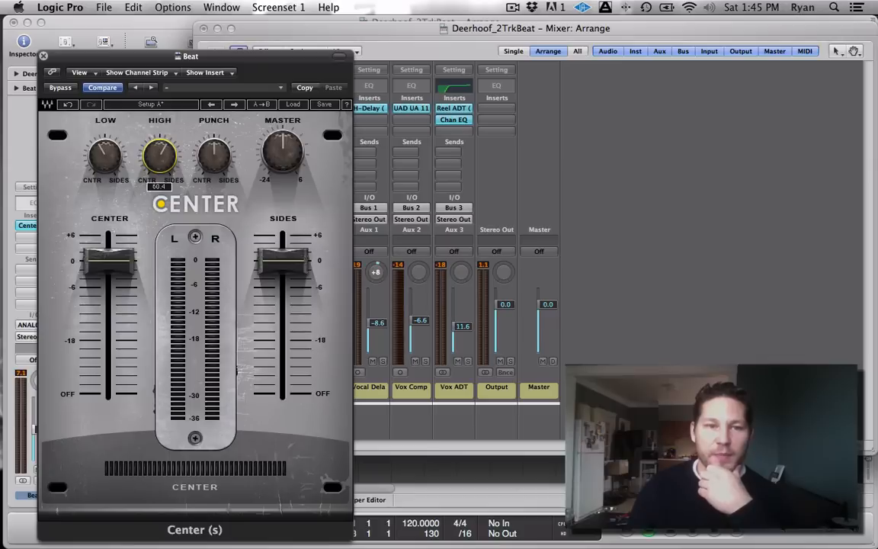
left_click_drag(160, 156, 159, 154)
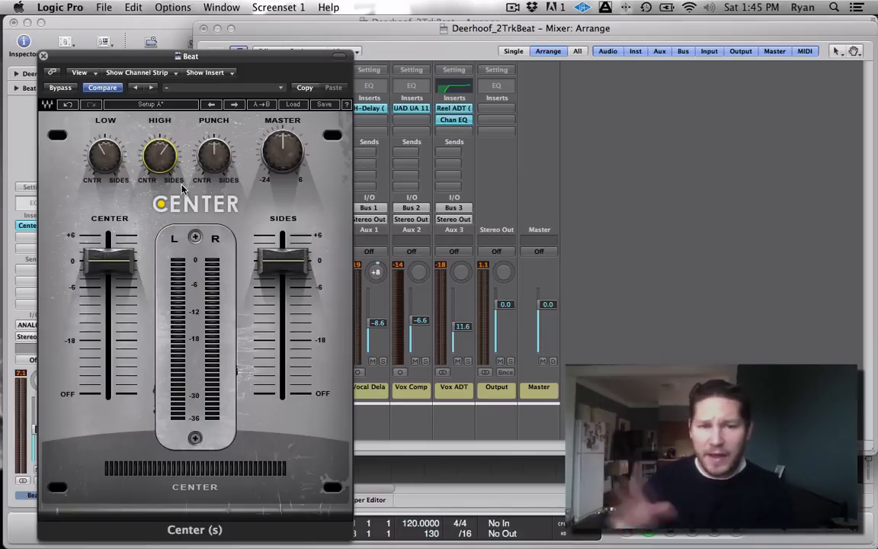
Shift Center's Punch slightly toward the center, to about 44.2
left_click(211, 156)
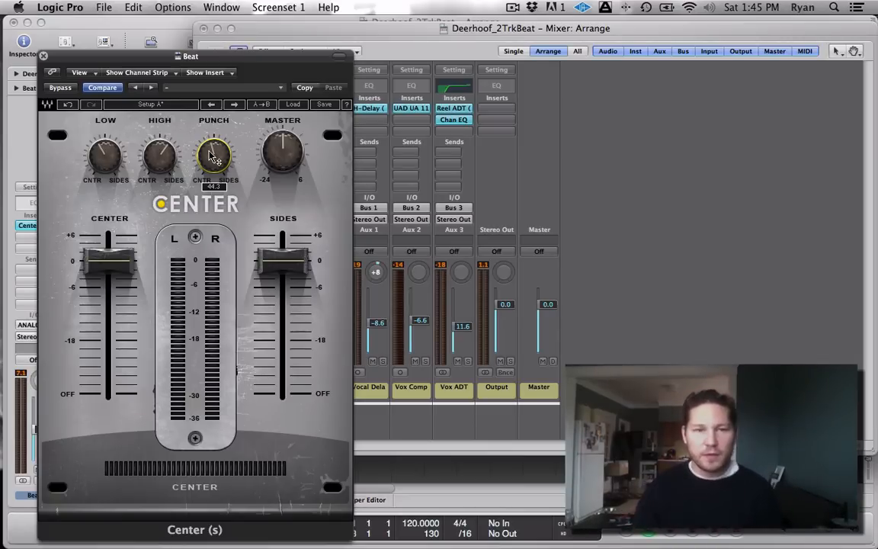
left_click_drag(214, 157, 213, 159)
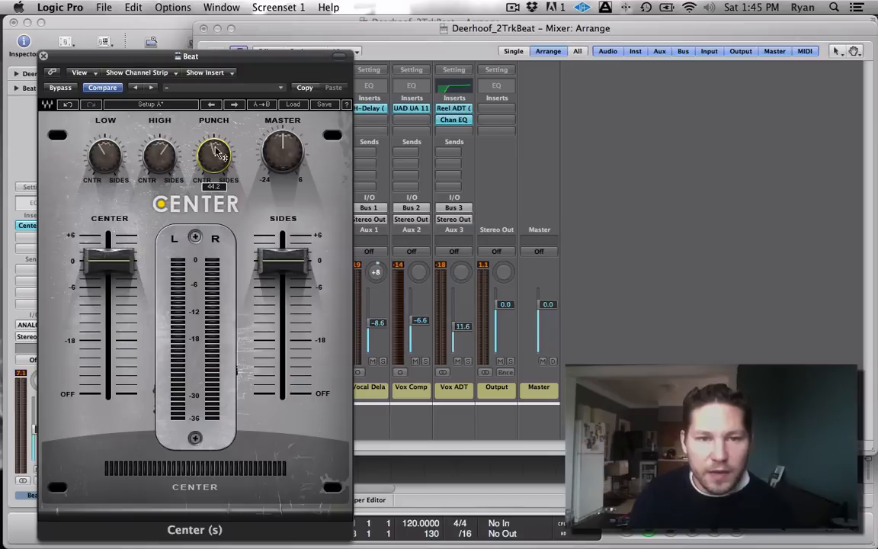
left_click(280, 148)
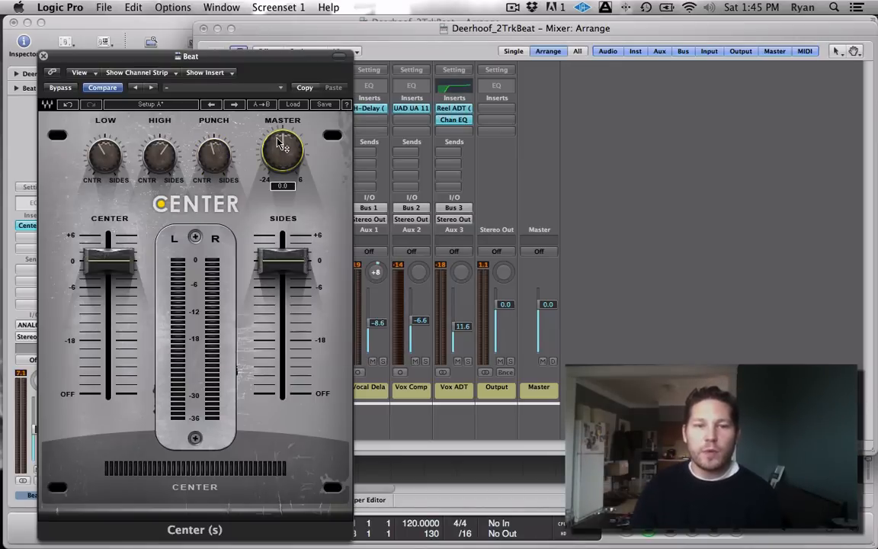
Lower Center's center level to -2.2, raise the sides level to about +2, and close the plug-in window
left_click_drag(97, 61, 296, 63)
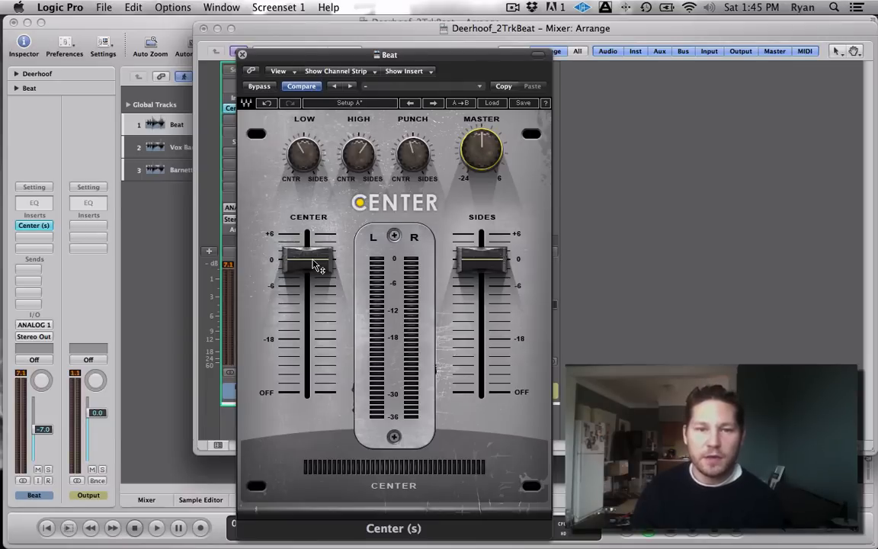
left_click(315, 264)
left_click(319, 265)
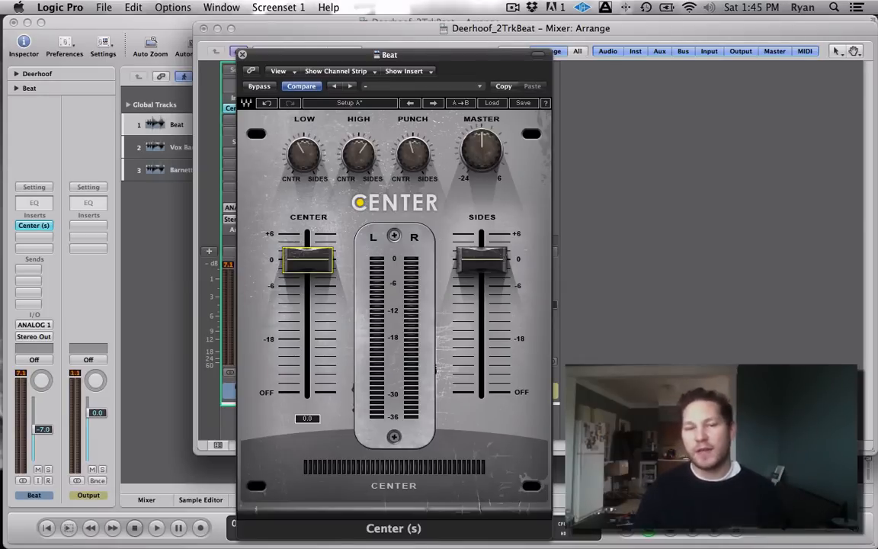
left_click_drag(318, 265, 319, 275)
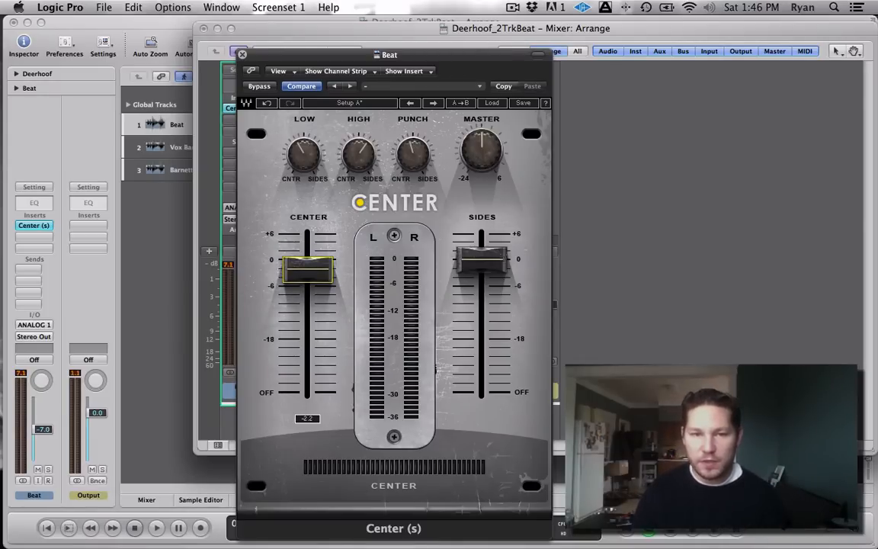
left_click_drag(482, 260, 482, 251)
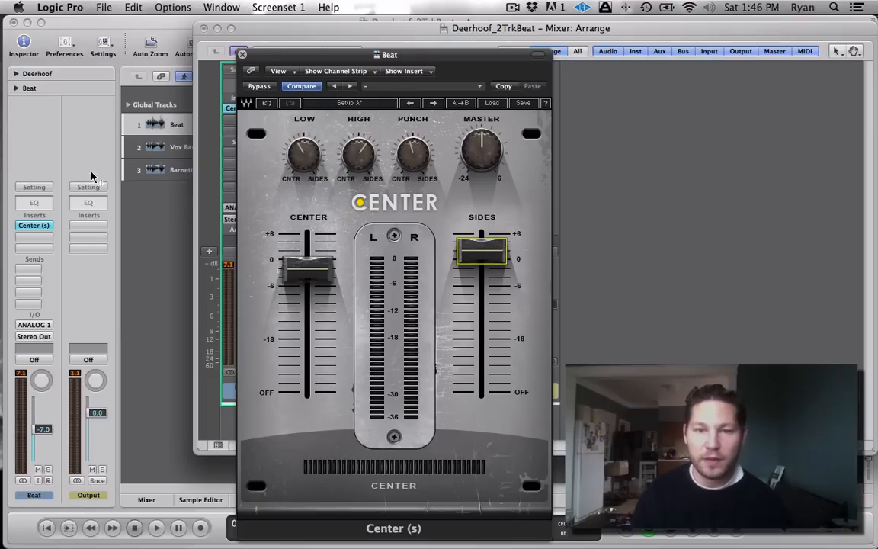
left_click(241, 56)
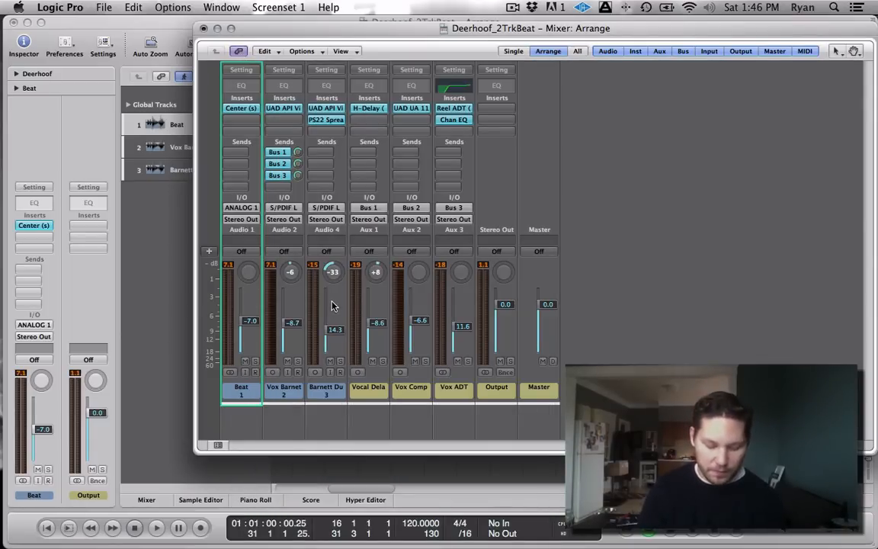
Play back the mix with the Center plug-in active on the beat and save the project
key("space")
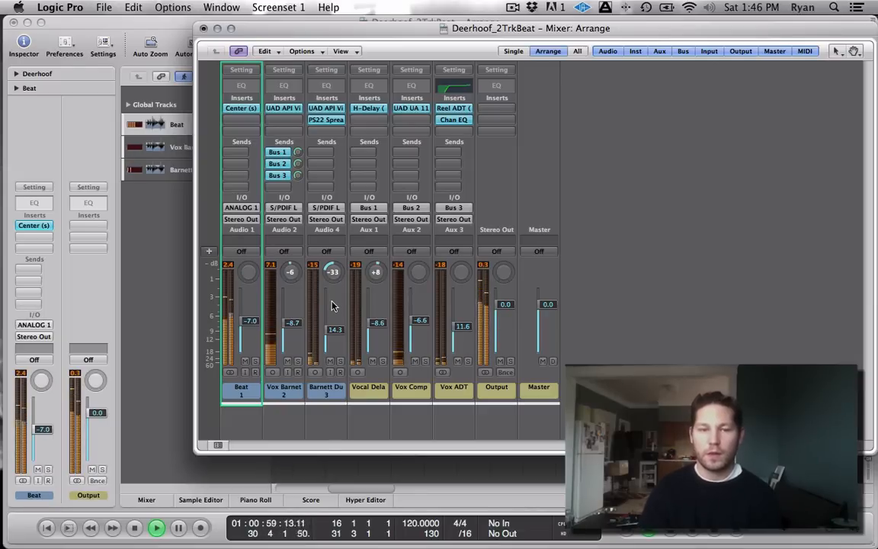
key("space")
key("super+s")
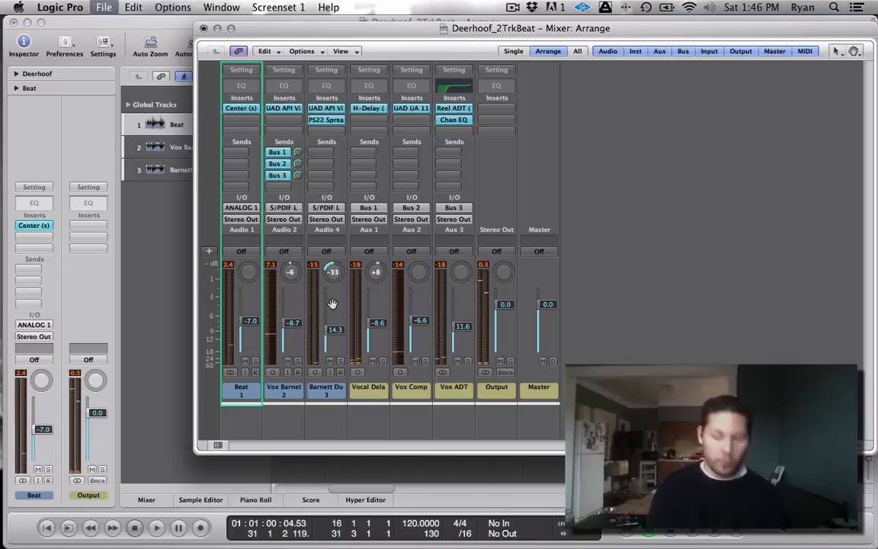
Compare the beat with and without the Center plug-in by toggling its bypass during playback, leaving it active
left_click(235, 111)
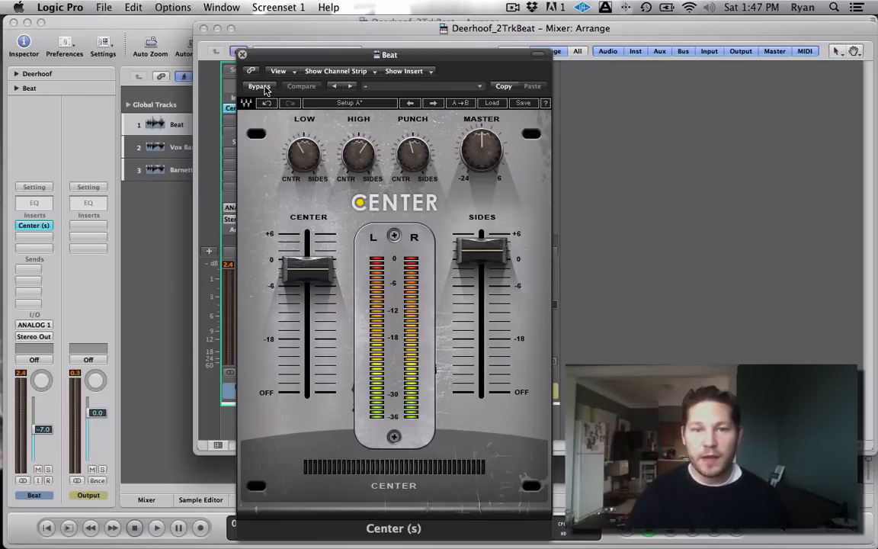
key("space")
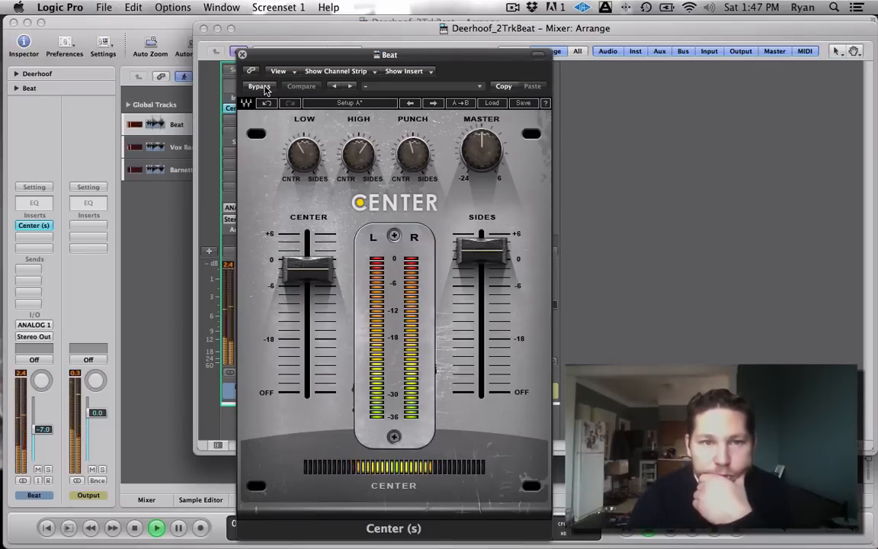
left_click(260, 86)
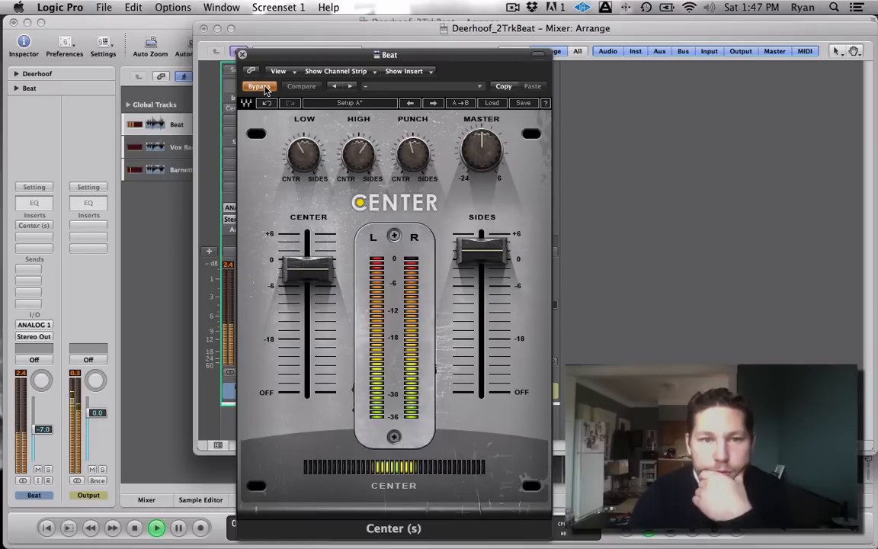
left_click(260, 87)
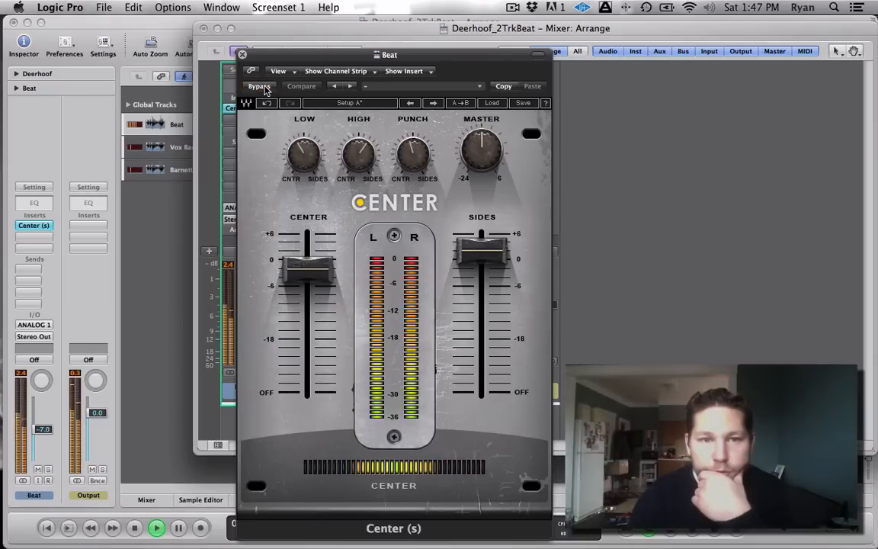
left_click(260, 87)
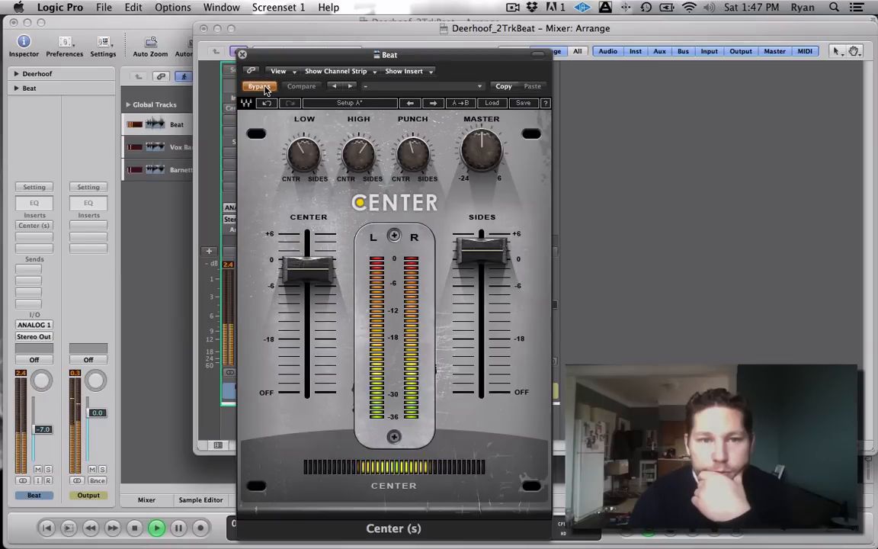
left_click(262, 87)
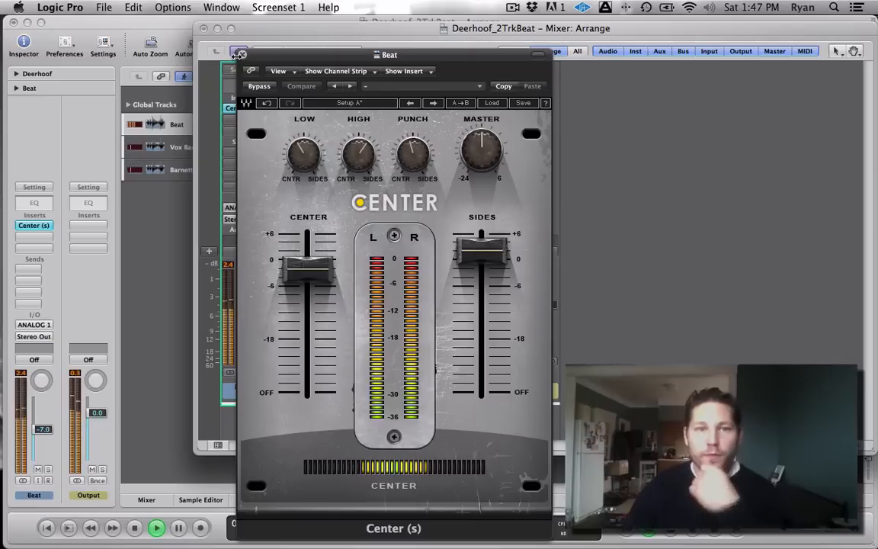
left_click(241, 55)
key("space")
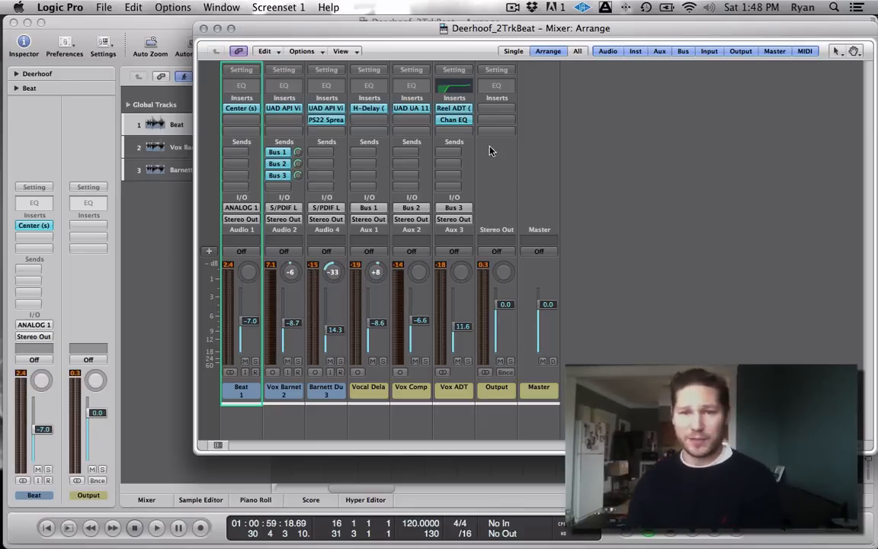
Insert the stereo UAD Dangerous BAX EQ Master in the first insert slot of the Output channel and move its window aside
left_click(495, 113)
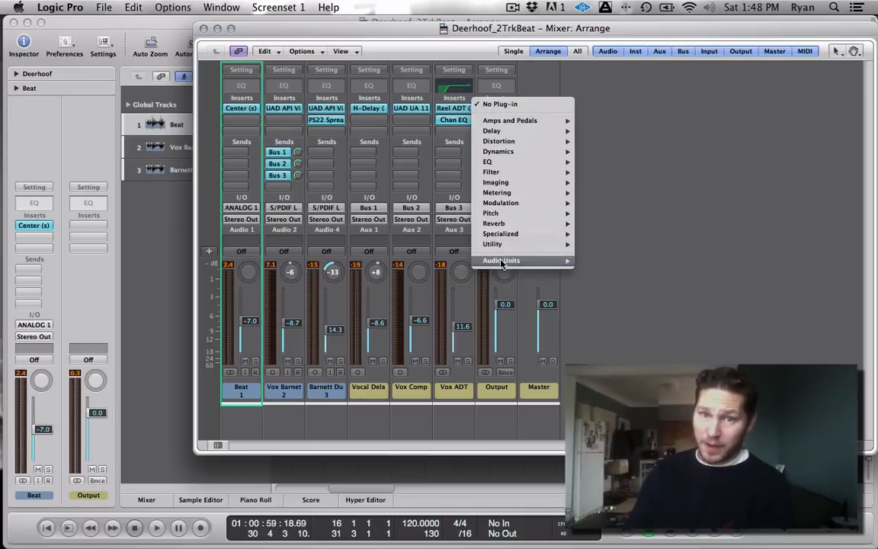
mouse_move(505, 260)
mouse_move(599, 374)
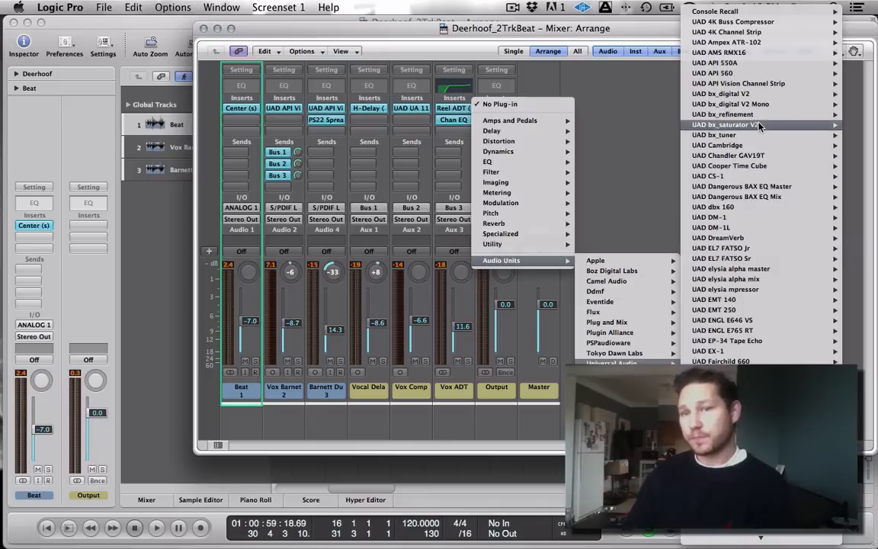
mouse_move(743, 104)
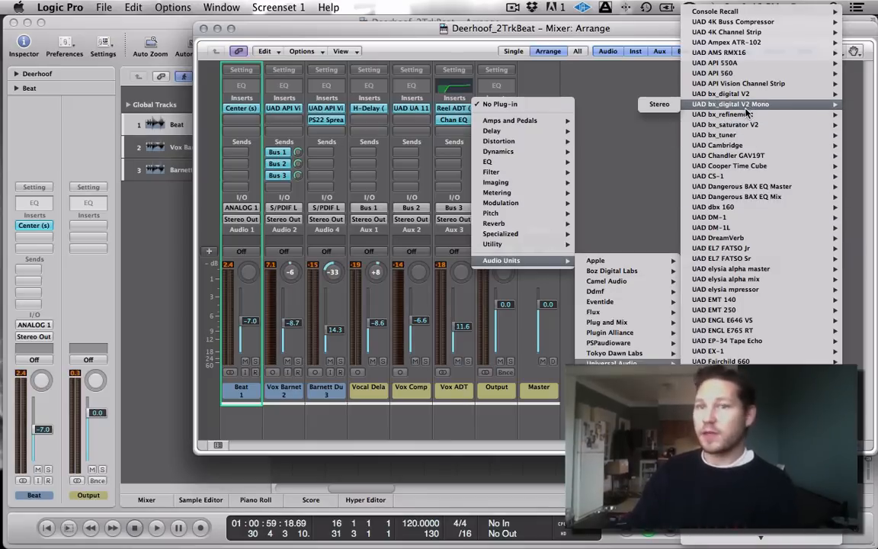
mouse_move(752, 191)
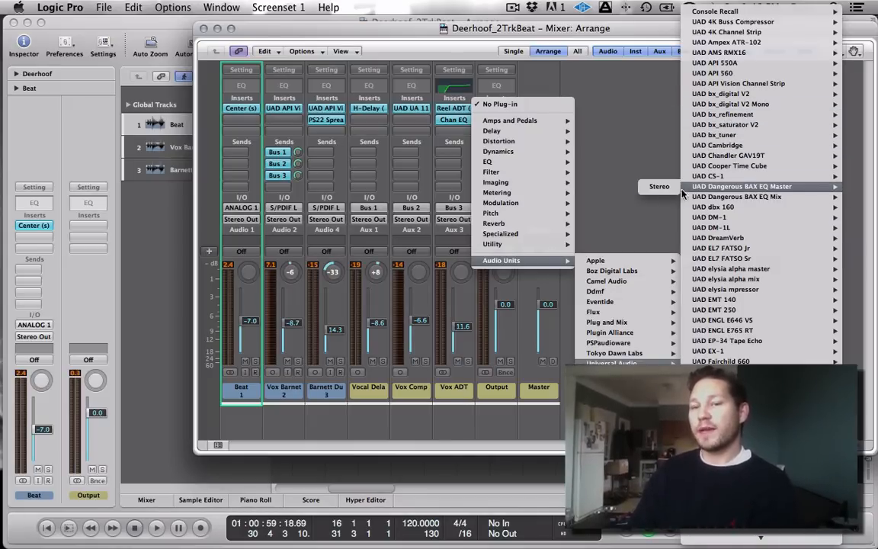
left_click(662, 189)
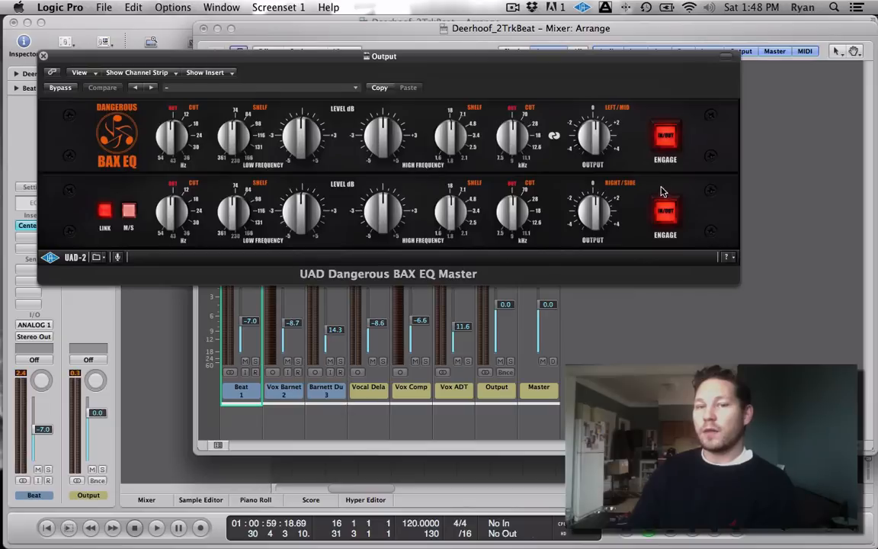
left_click_drag(499, 55, 604, 15)
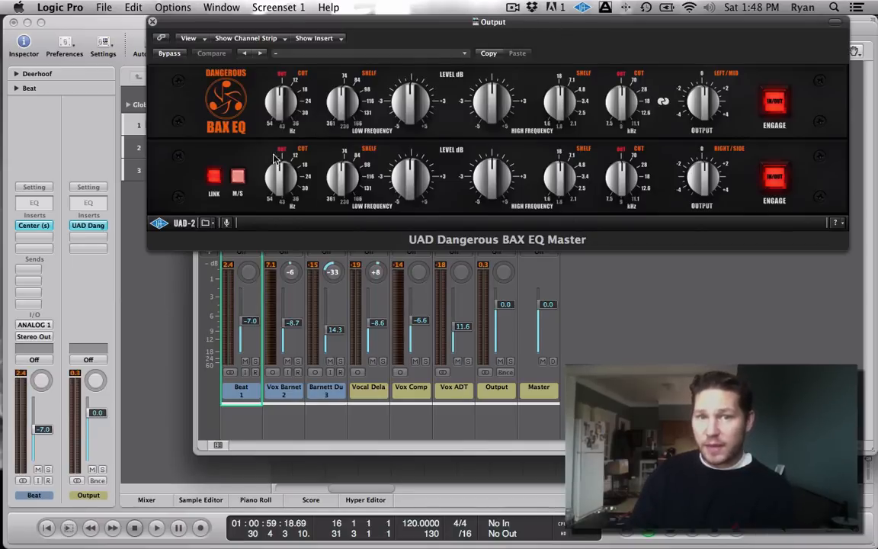
Load the factory preset Just right Loudness in the BAX EQ, leaving mid/side mode off, and close the plug-in window
left_click(238, 176)
left_click(238, 177)
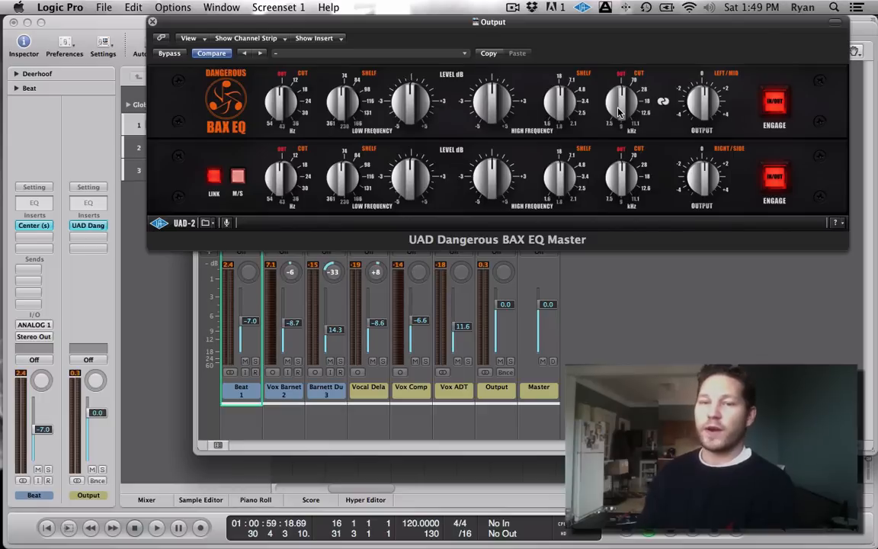
left_click(464, 53)
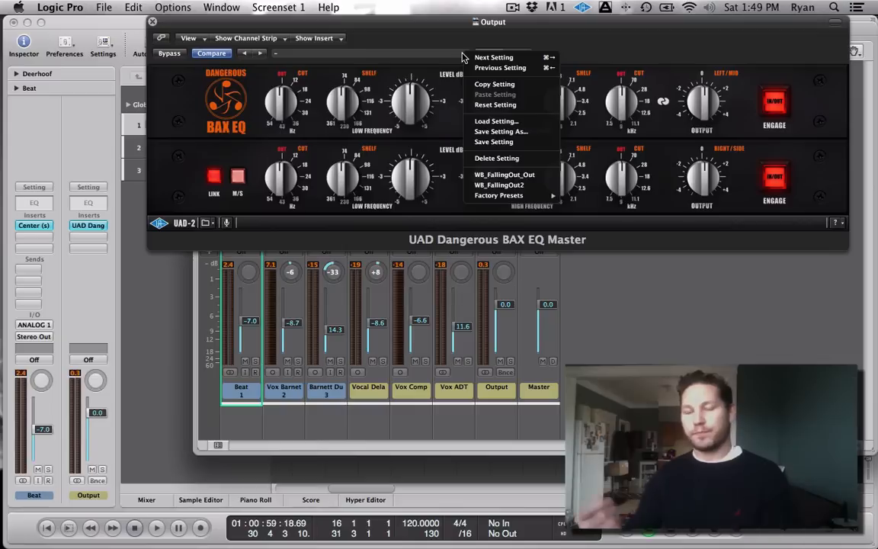
mouse_move(515, 197)
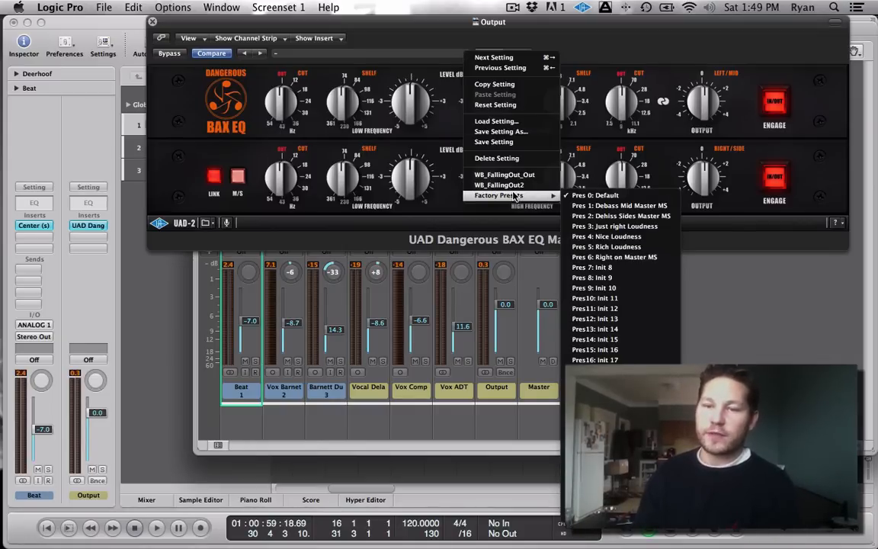
left_click(621, 228)
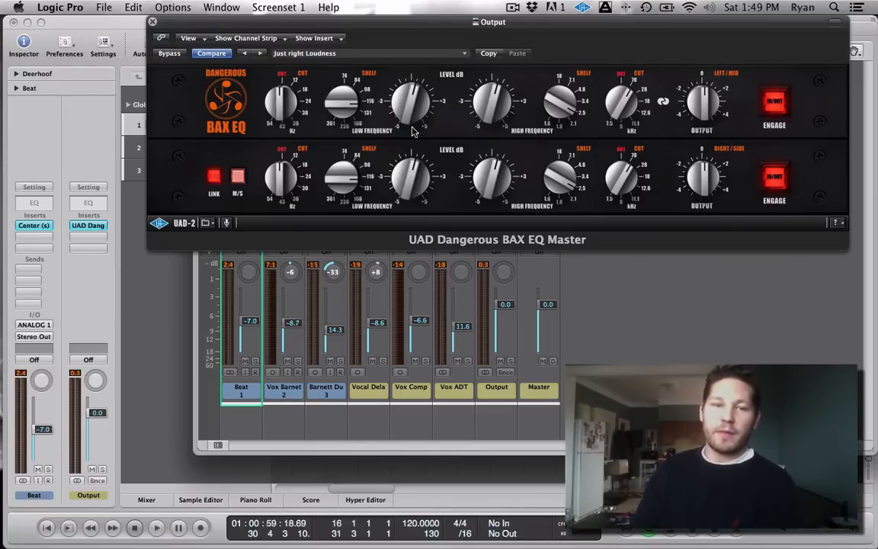
left_click(152, 22)
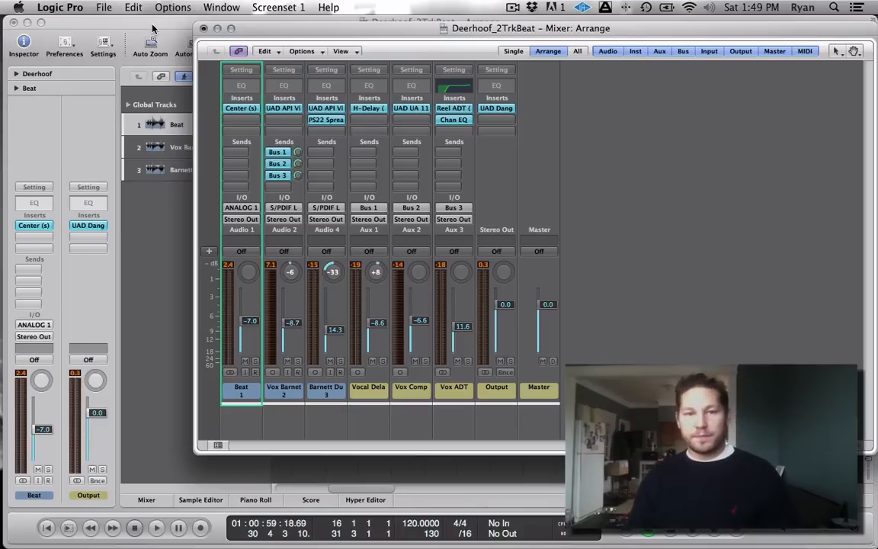
Compare the mix with and without the BAX EQ by toggling its bypass during playback, leaving it active, and close its window
left_click(505, 109)
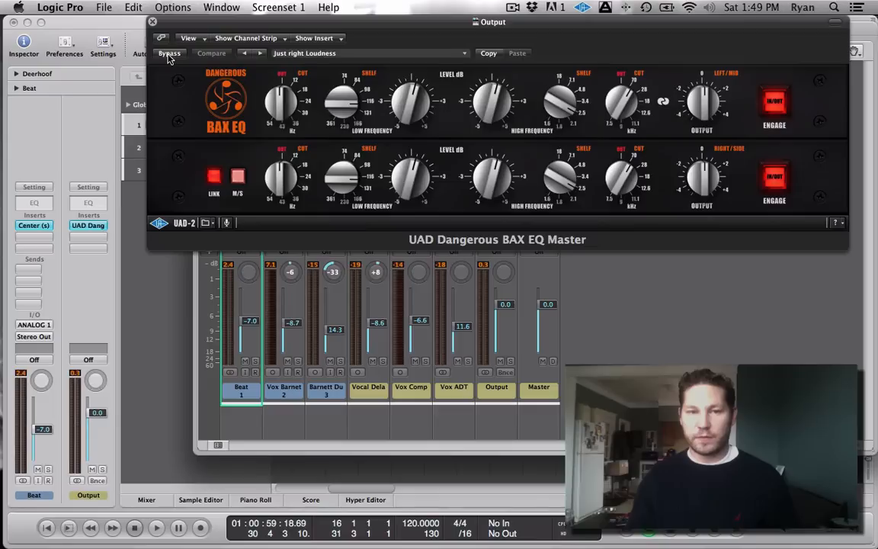
key("space")
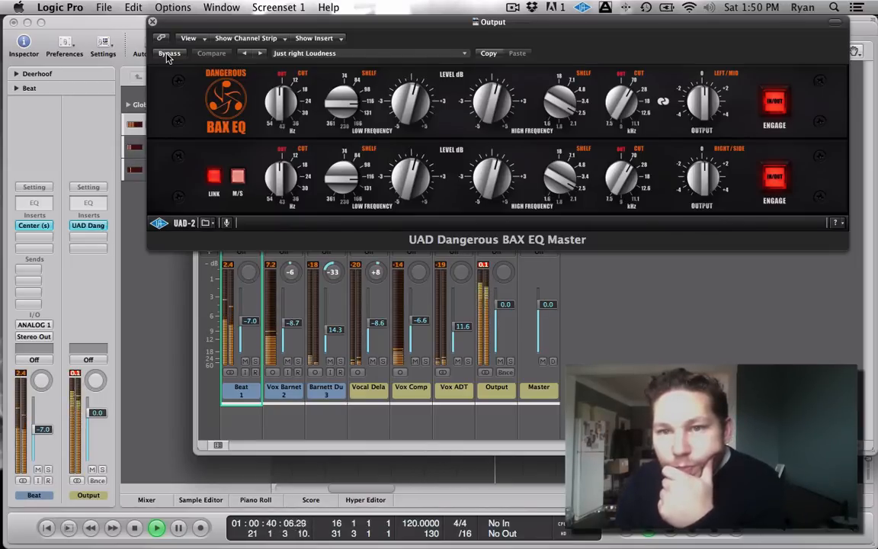
left_click(167, 54)
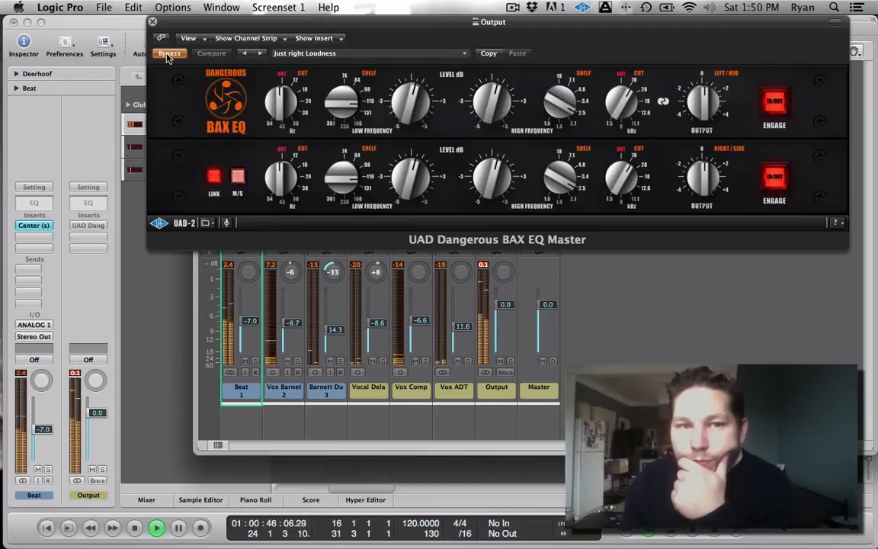
left_click(168, 54)
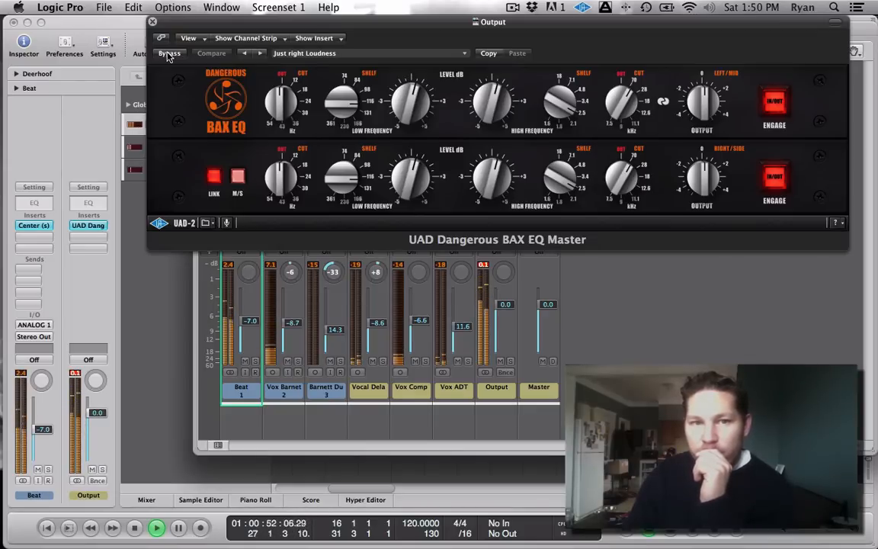
left_click(168, 55)
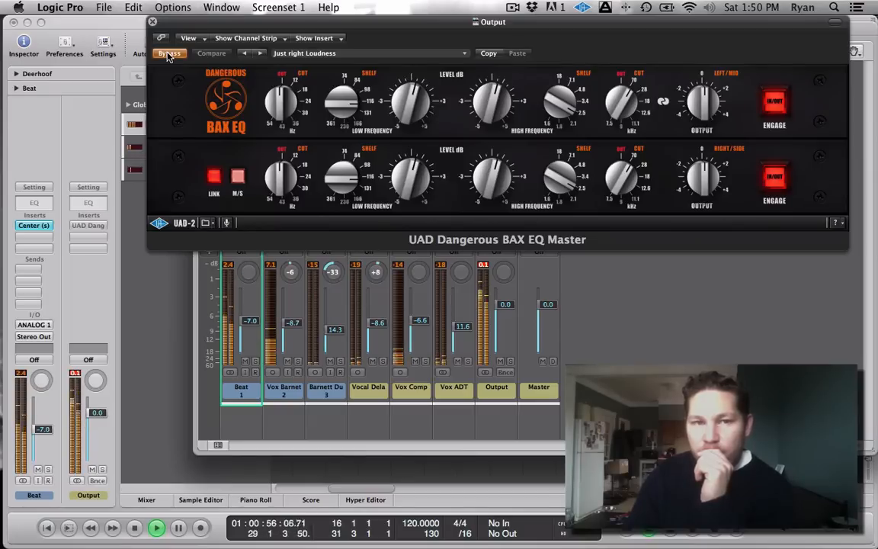
left_click(169, 54)
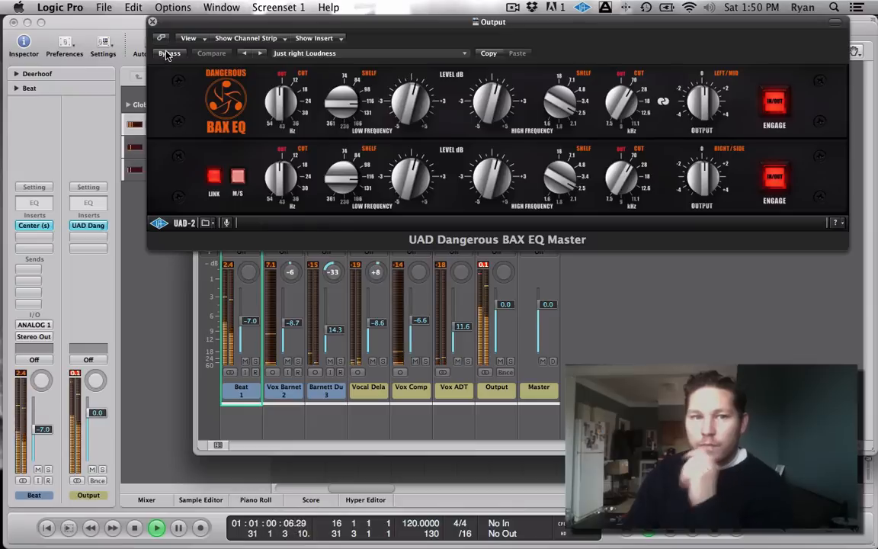
key("space")
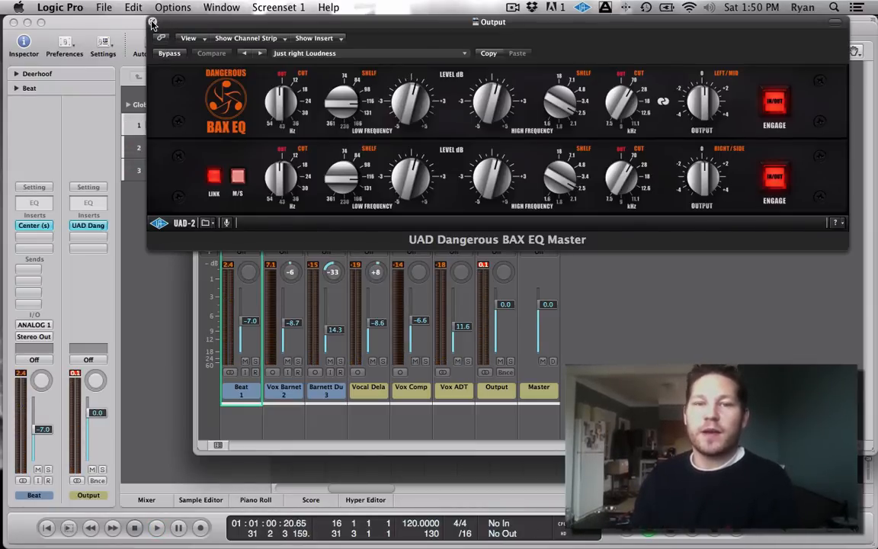
left_click(152, 23)
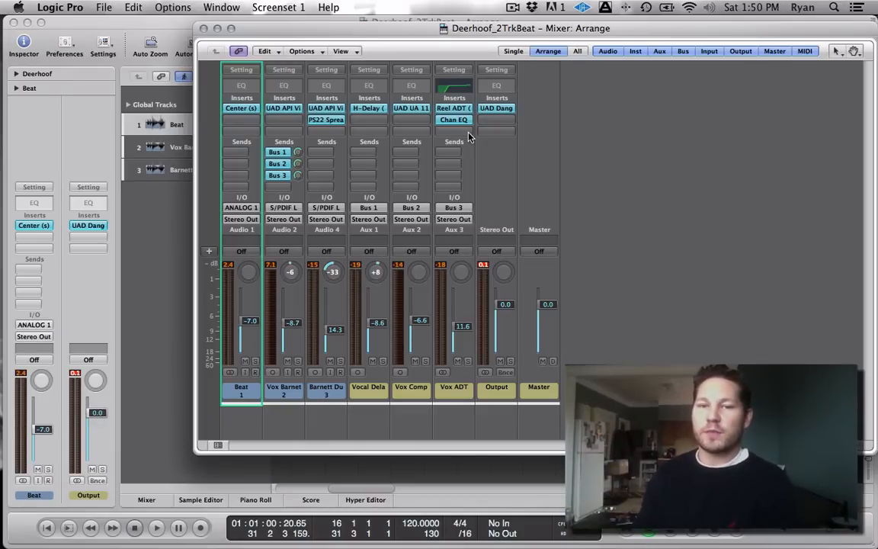
Insert the UAD Ampex ATR-102 tape plug-in below the BAX EQ on the Output channel
left_click(488, 122)
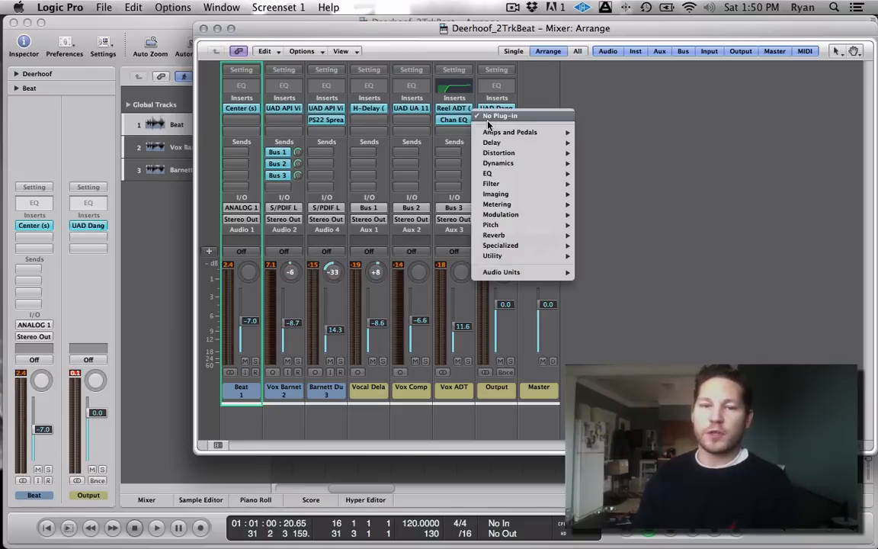
mouse_move(499, 272)
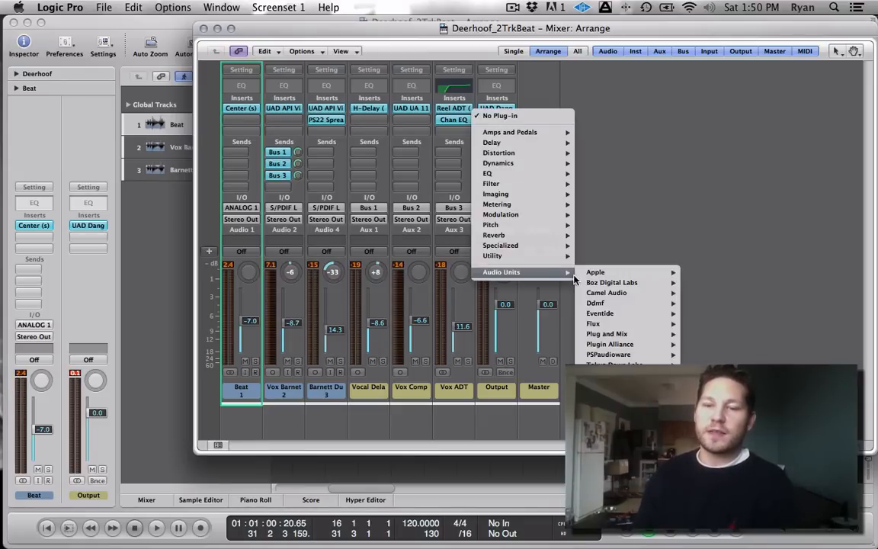
mouse_move(606, 391)
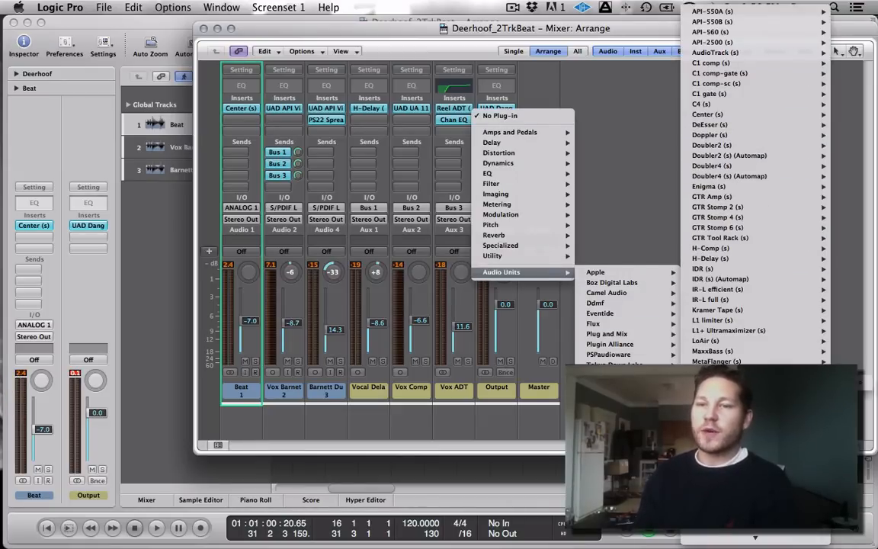
mouse_move(770, 218)
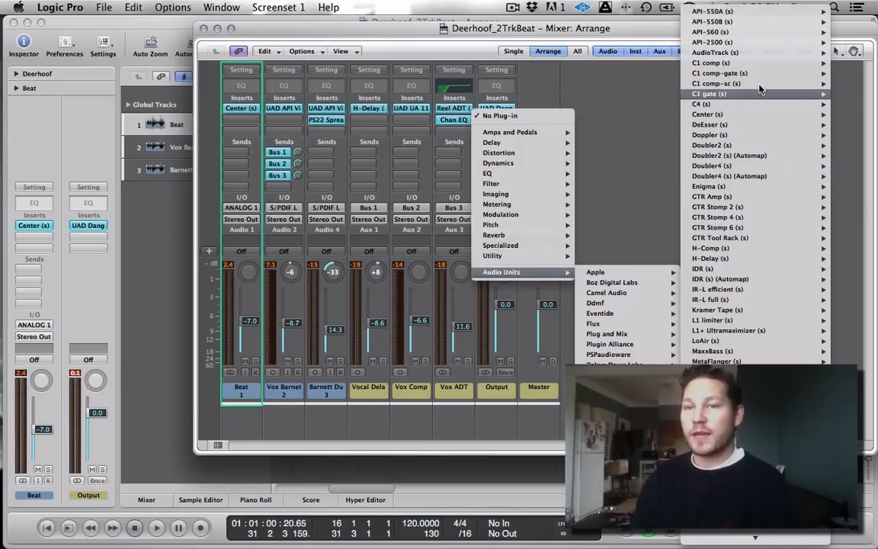
mouse_move(759, 83)
mouse_move(648, 376)
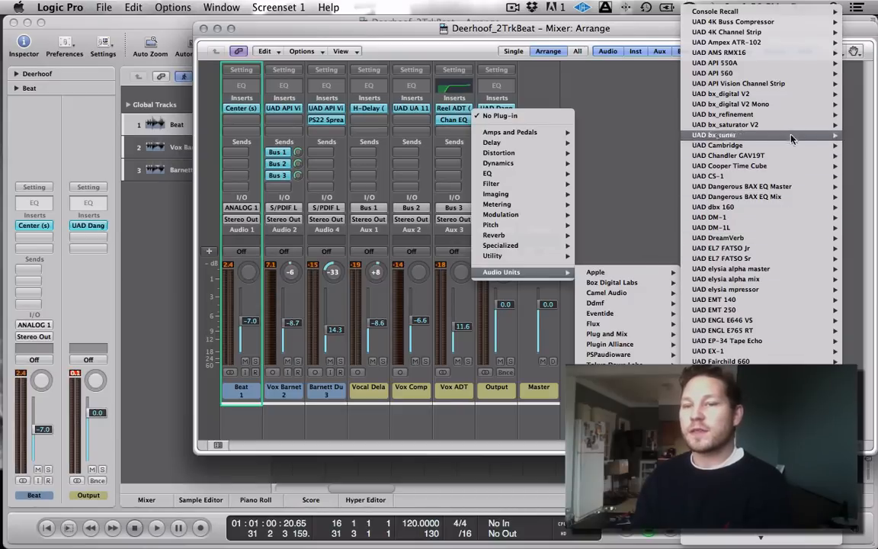
left_click(660, 47)
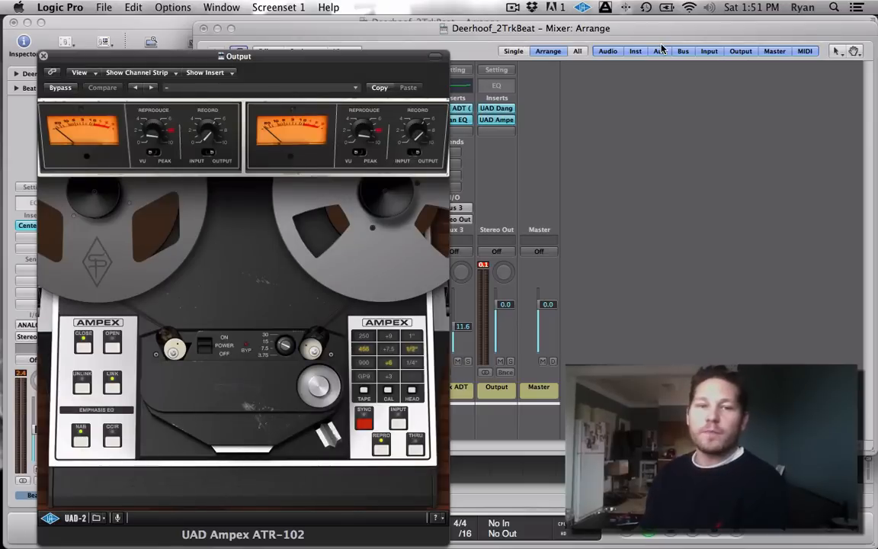
Load the factory preset MIX RD-Type 250 15IPS in the Ampex ATR-102
left_click(352, 88)
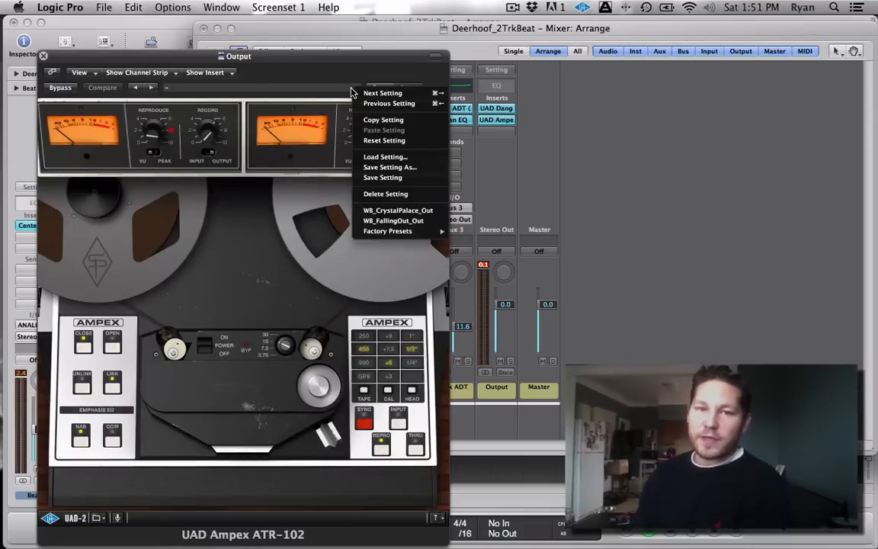
mouse_move(379, 229)
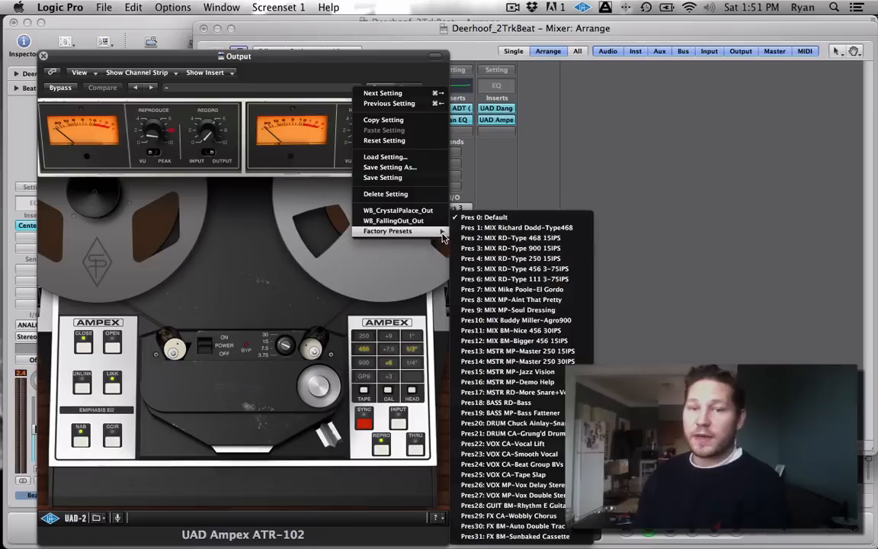
left_click(510, 259)
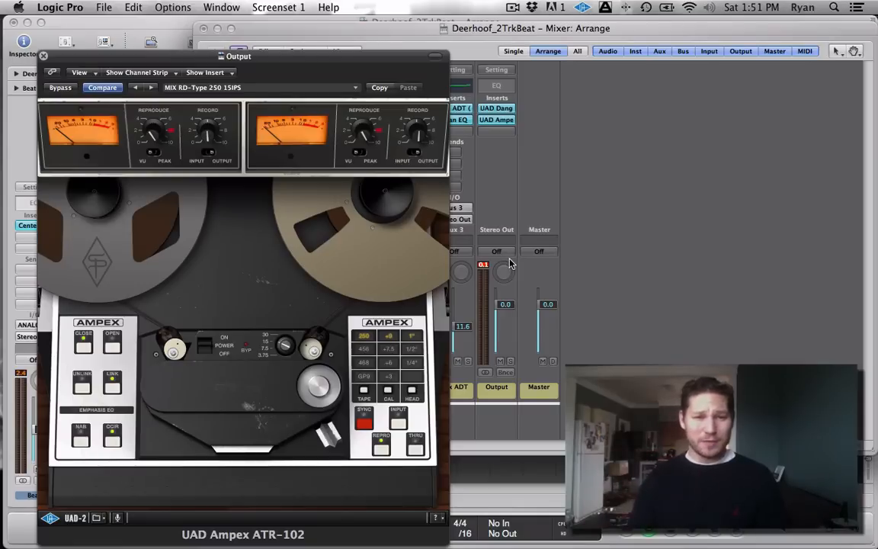
Reveal the ATR-102's hidden calibration controls to examine its EQ and tape settings, and close the plug-in window
left_click(99, 322)
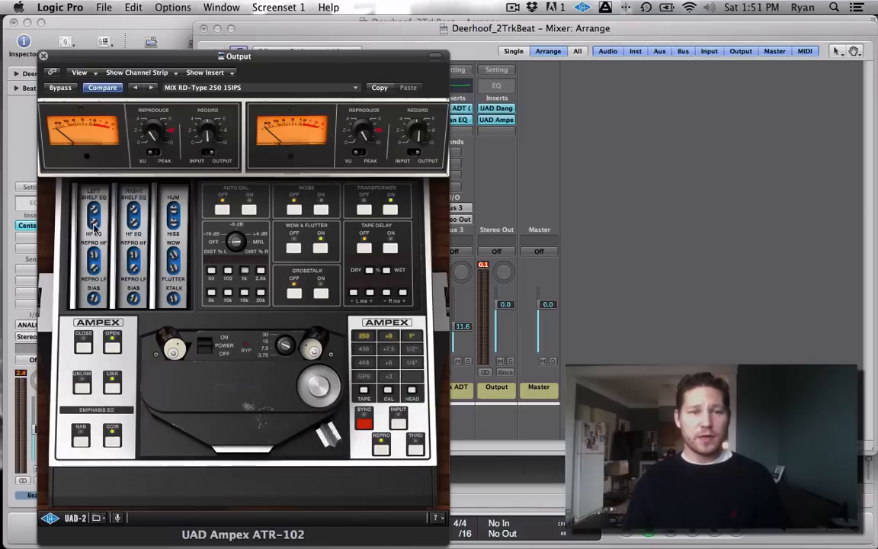
left_click_drag(95, 238, 95, 229)
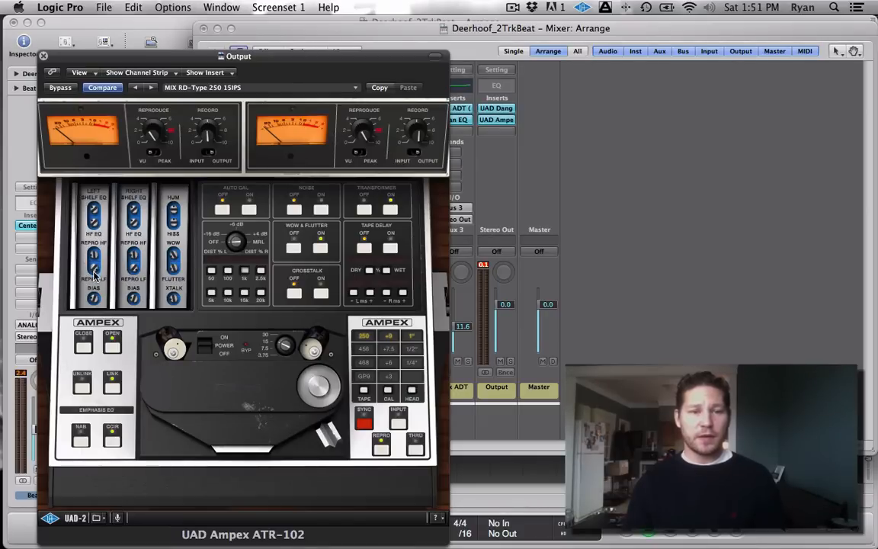
left_click_drag(93, 274, 94, 279)
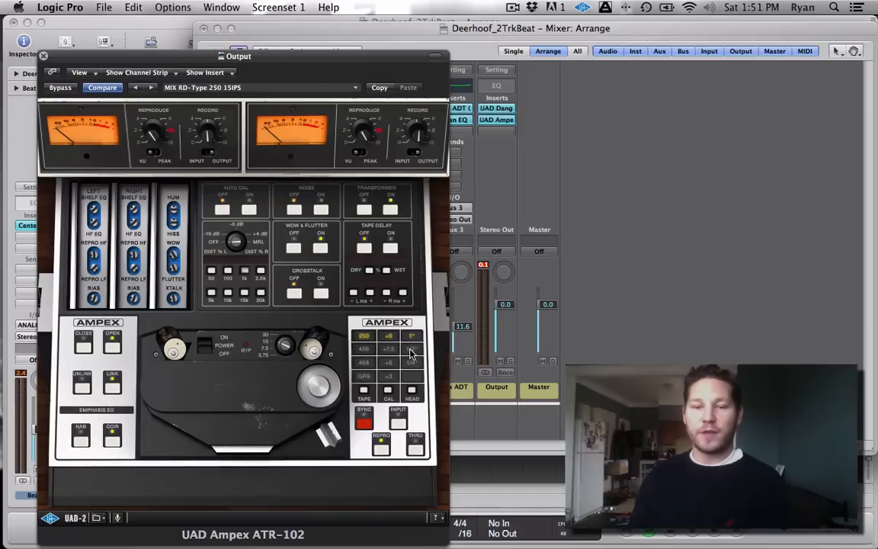
left_click(43, 58)
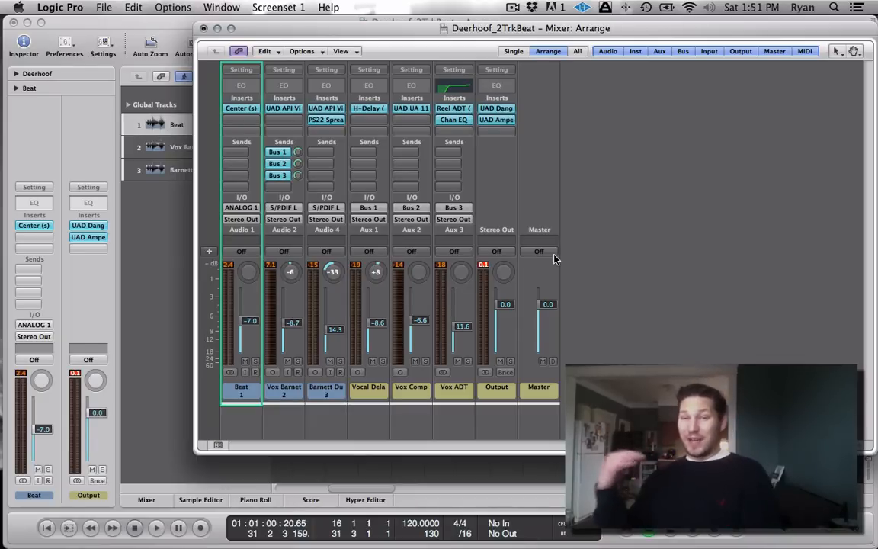
Reset the Output's peak indicator and compare the mix with and without the Ampex ATR-102 during playback, leaving it active and closing its window
left_click(483, 267)
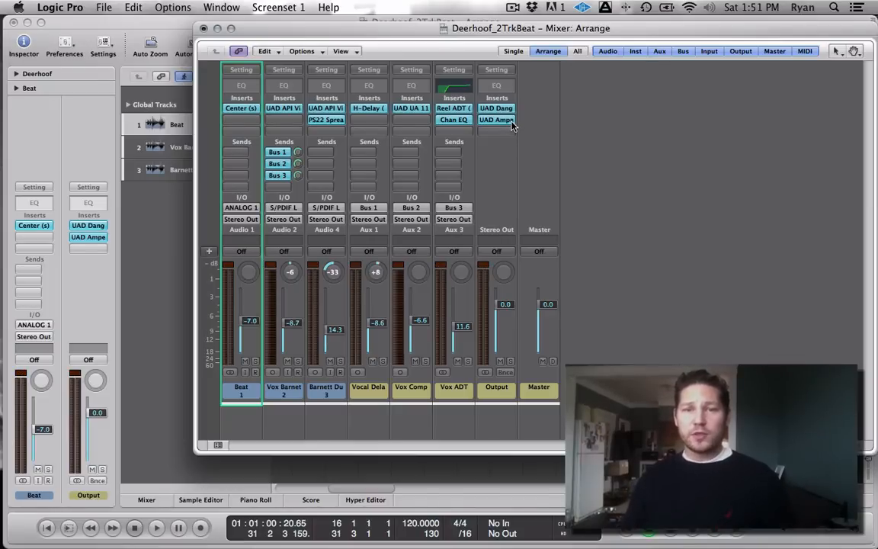
left_click(496, 120)
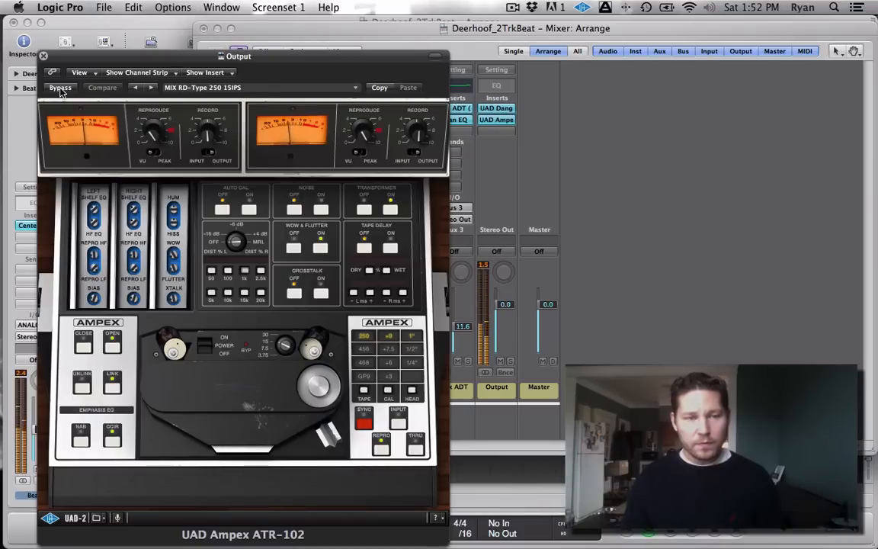
left_click(60, 89)
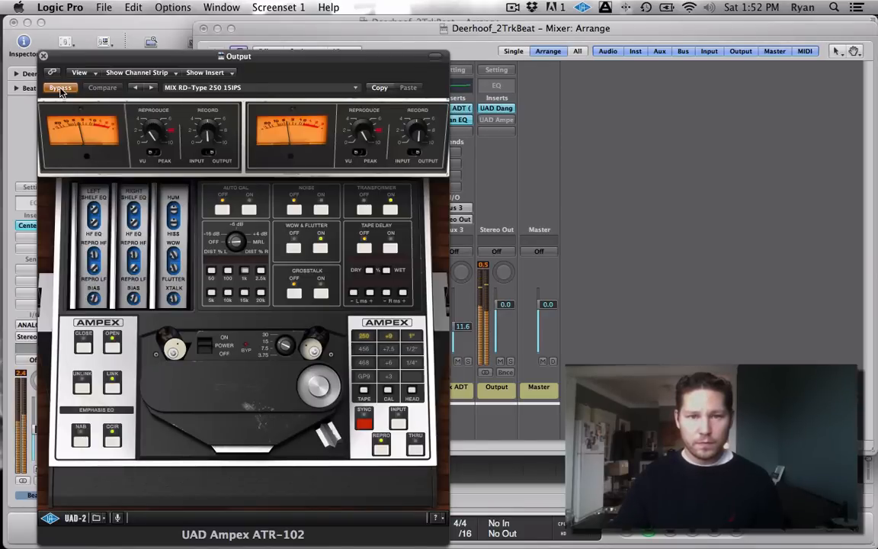
left_click(60, 89)
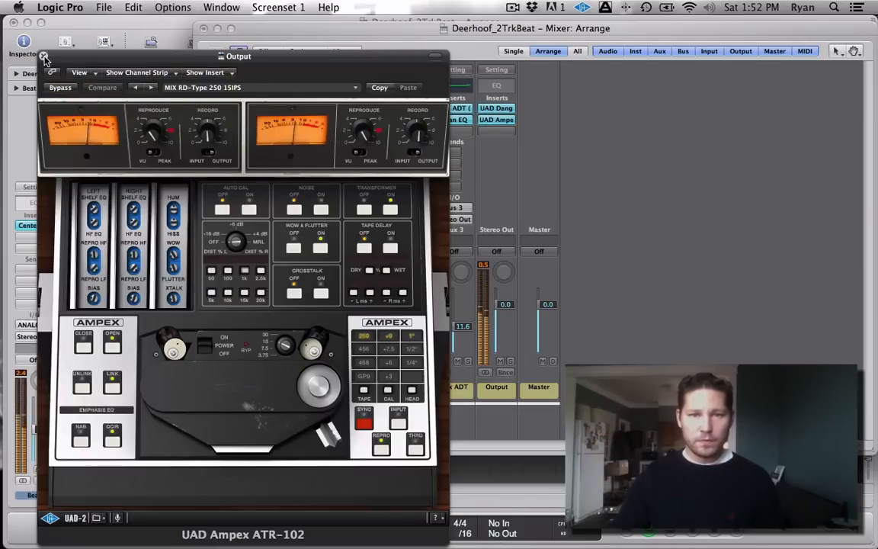
left_click(44, 58)
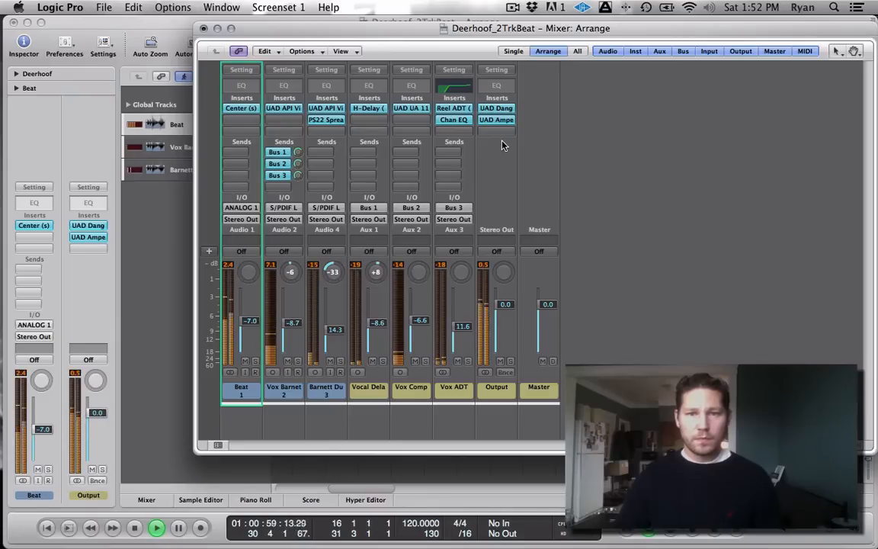
key("space")
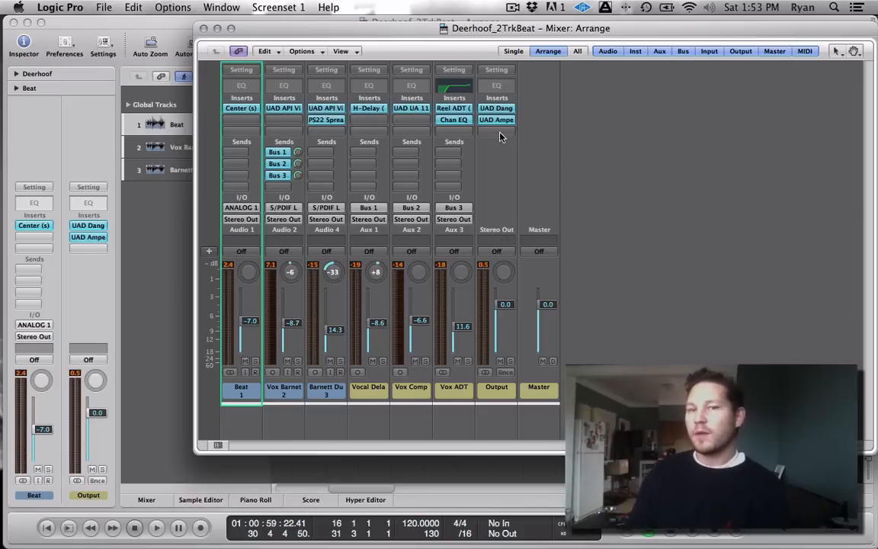
Insert the stereo L1+ Ultramaximizer plug-in below the Ampex ATR-102 on the Output channel
left_click(493, 133)
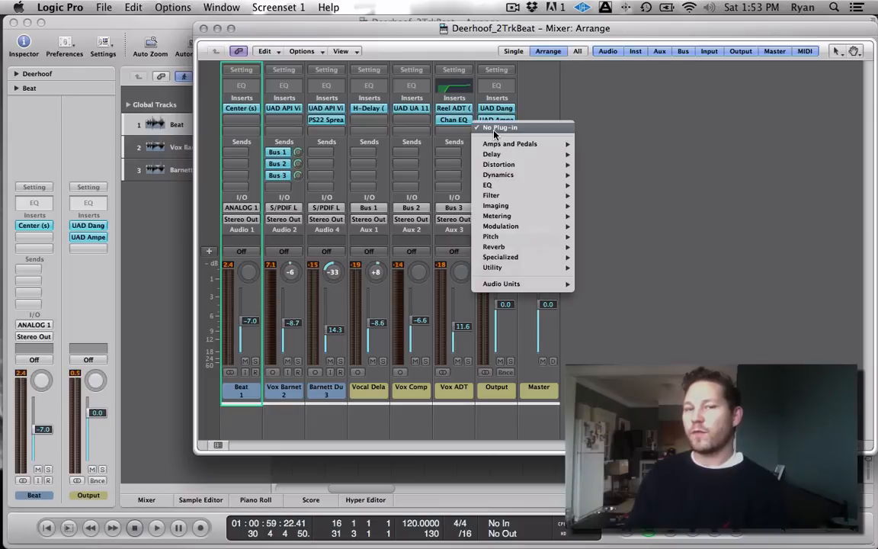
mouse_move(512, 288)
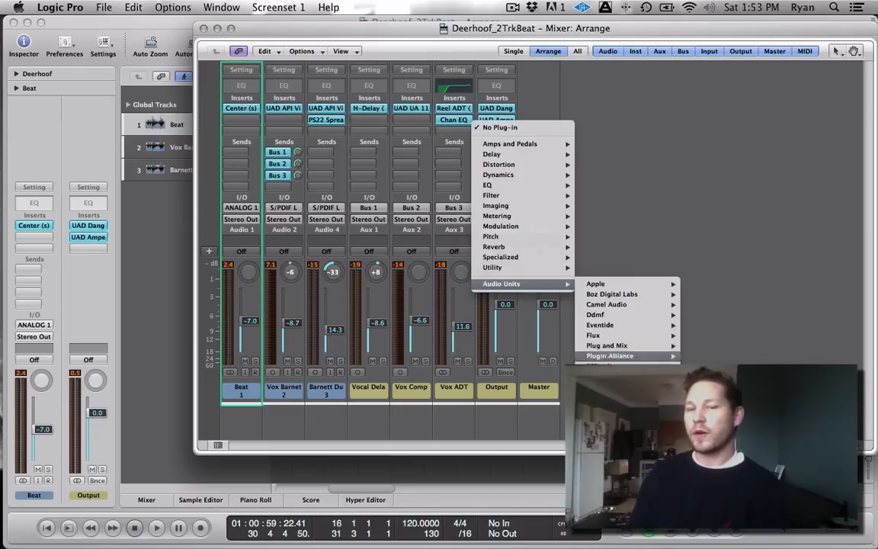
mouse_move(610, 397)
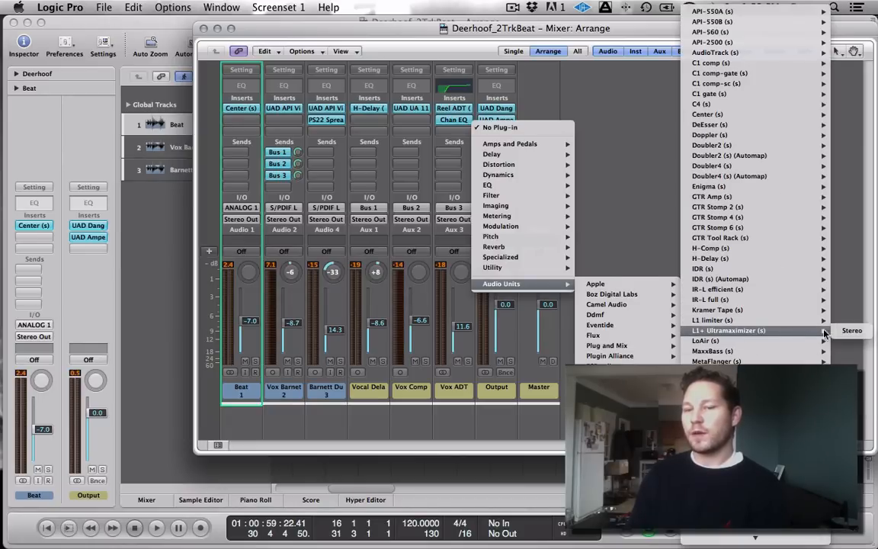
left_click(745, 331)
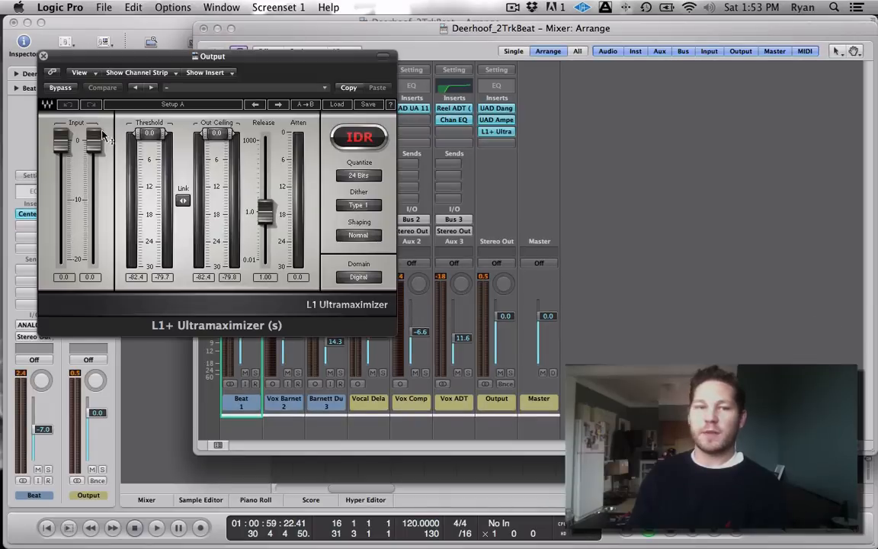
Set the L1+ Ultramaximizer's threshold to -2.0 and its output ceiling to -1.0, and save the project
left_click_drag(150, 136, 149, 141)
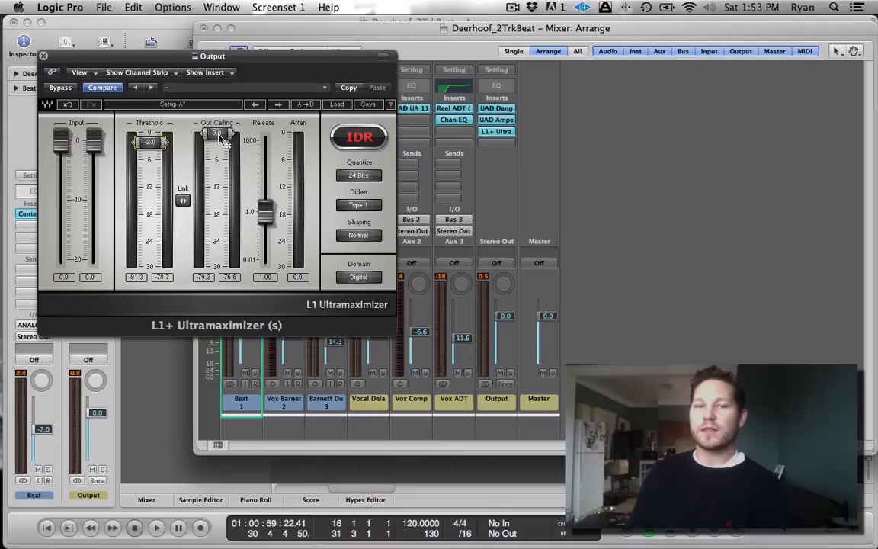
left_click_drag(218, 135, 219, 138)
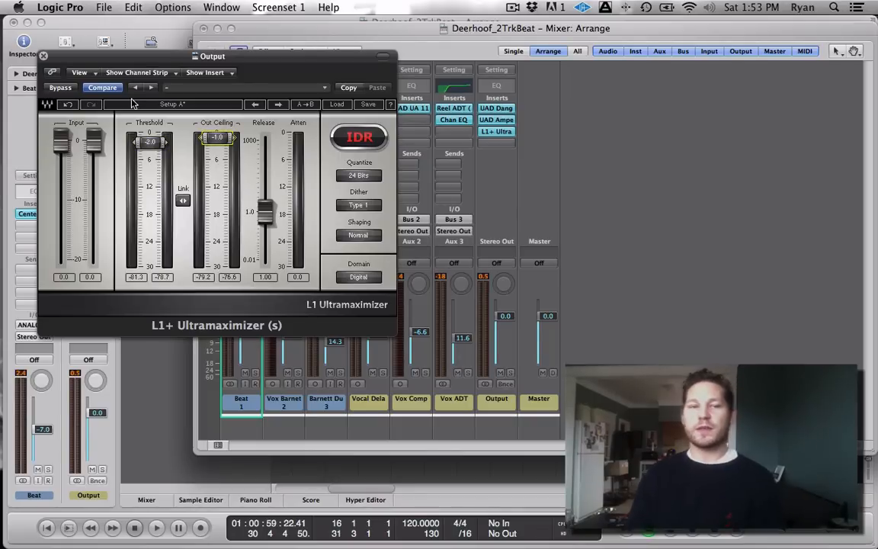
key("super+s")
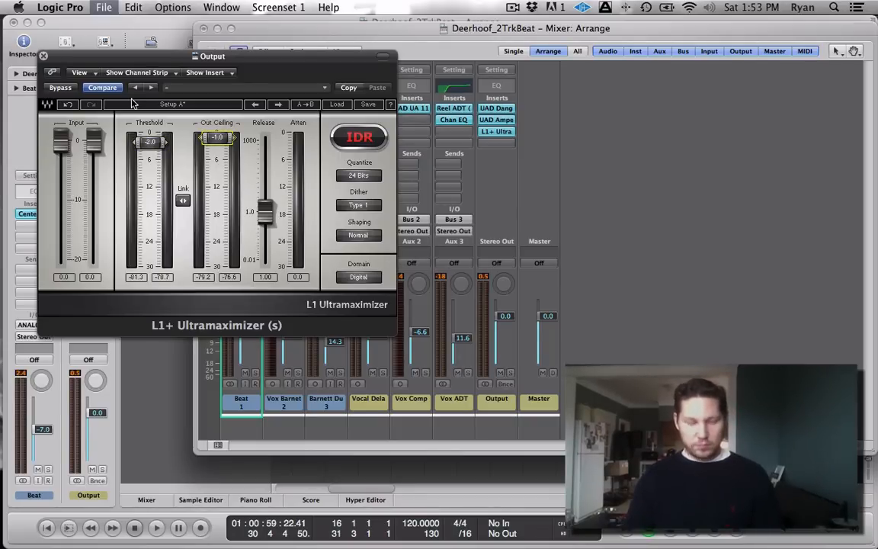
Compare the mix with and without the L1+ Ultramaximizer by toggling its bypass during playback, leaving it active, and close its window
key("space")
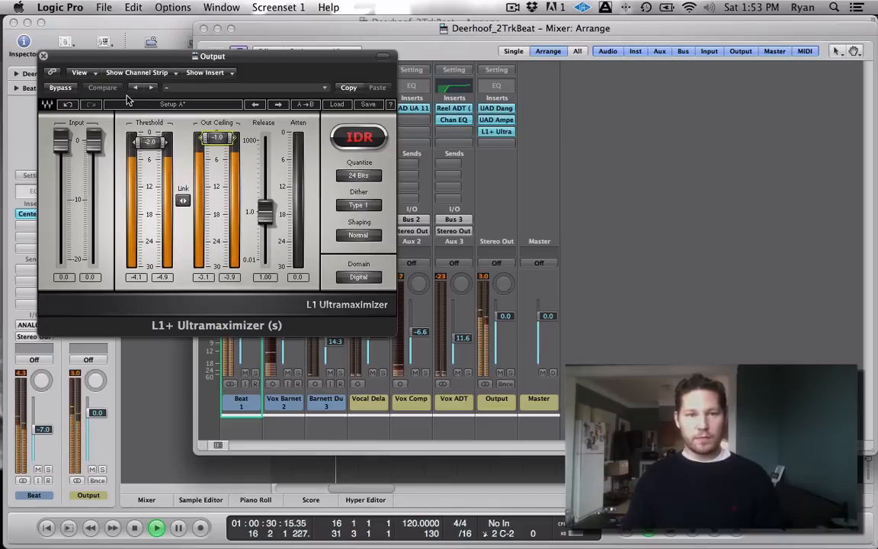
left_click(44, 56)
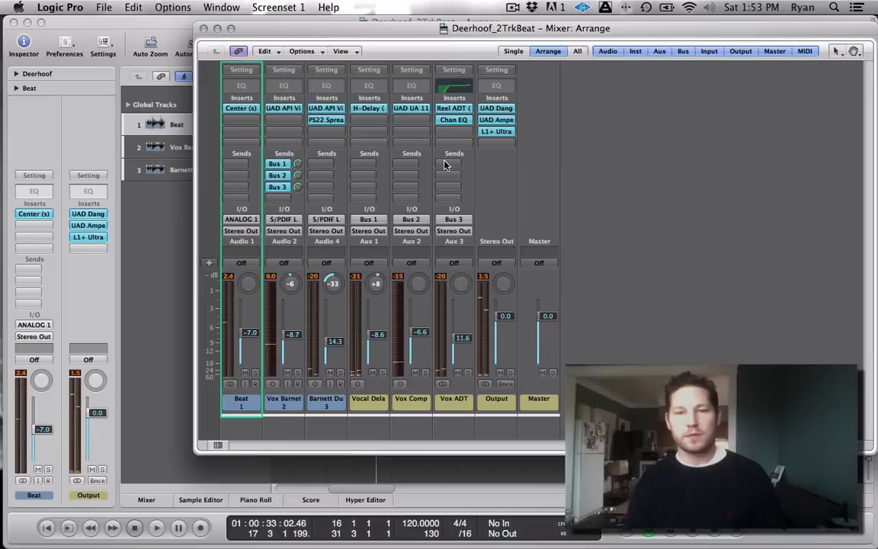
key("space")
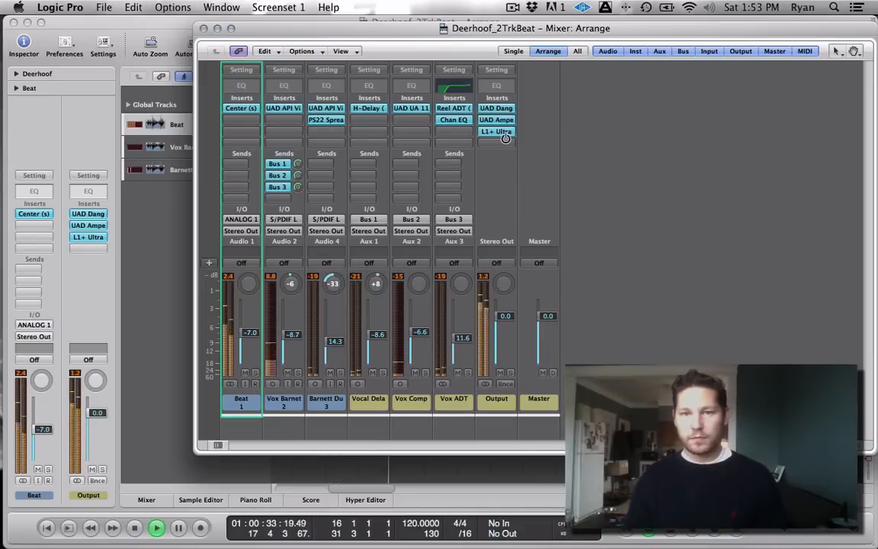
left_click(506, 135)
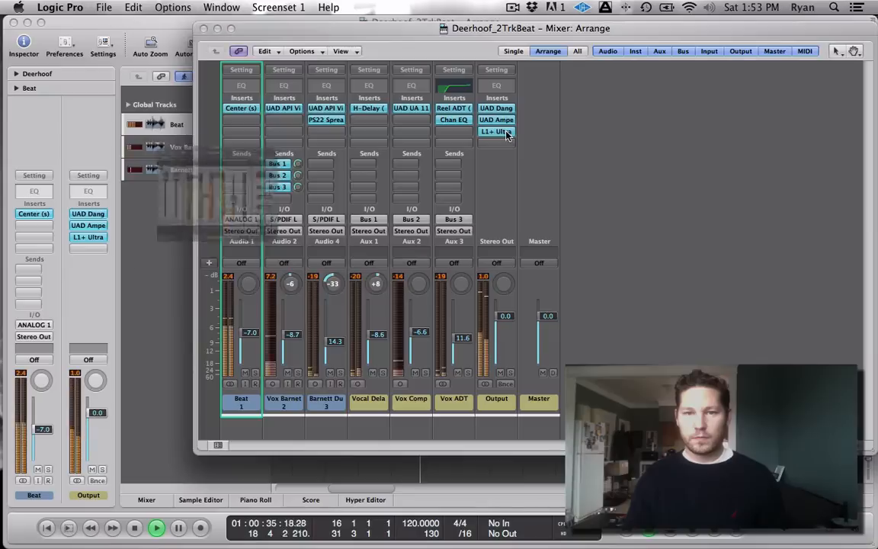
left_click(59, 89)
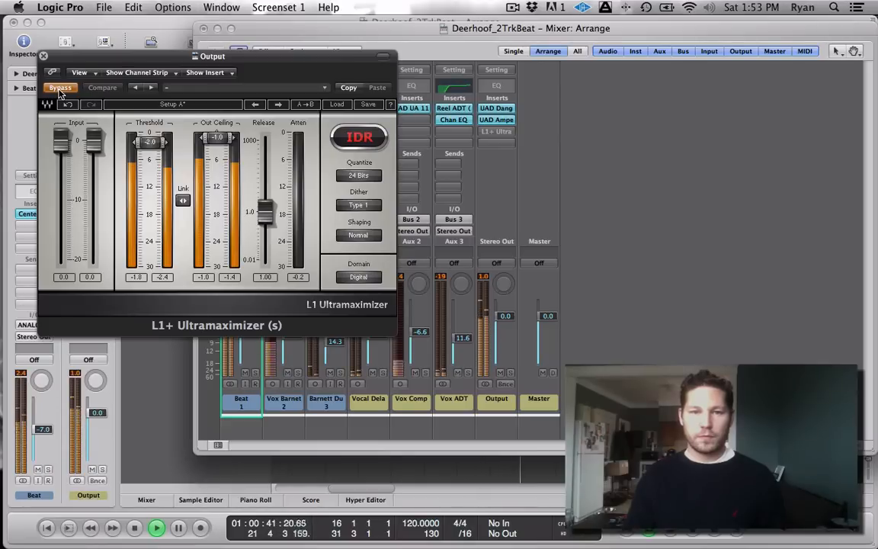
left_click(59, 89)
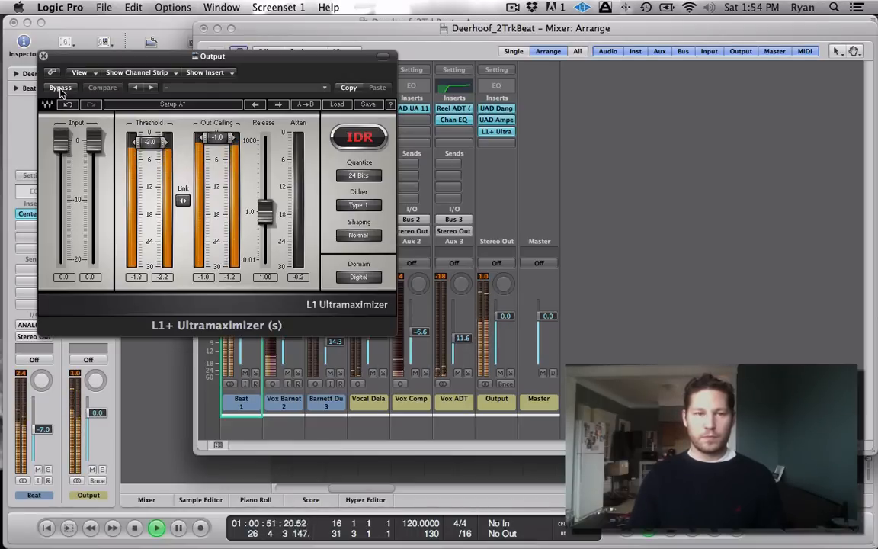
left_click(60, 89)
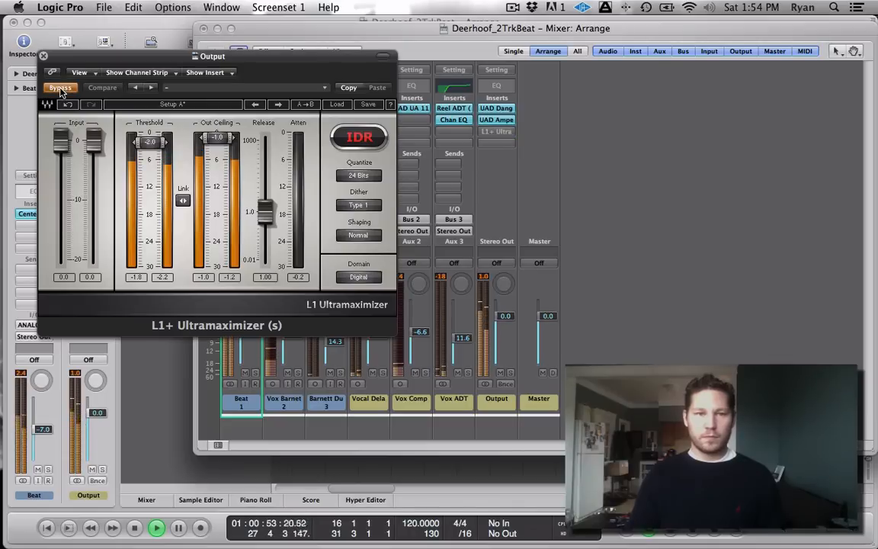
left_click(60, 88)
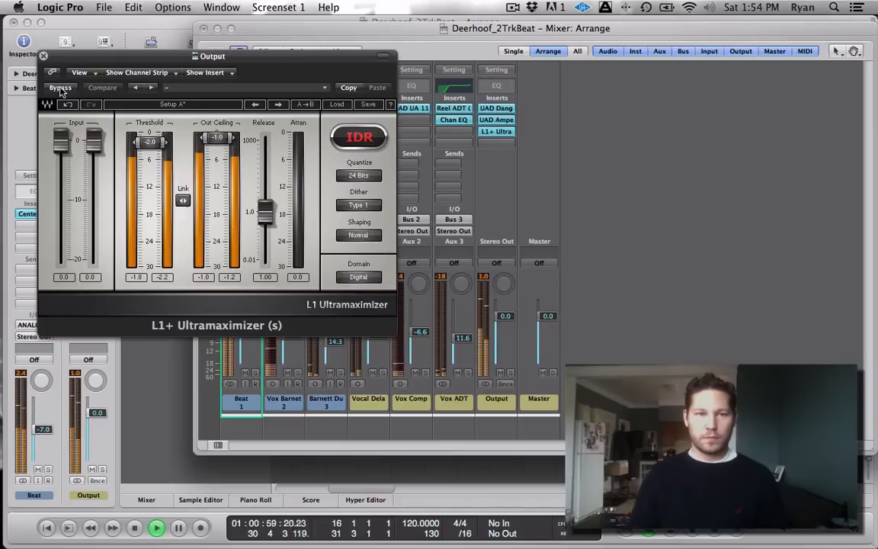
key("space")
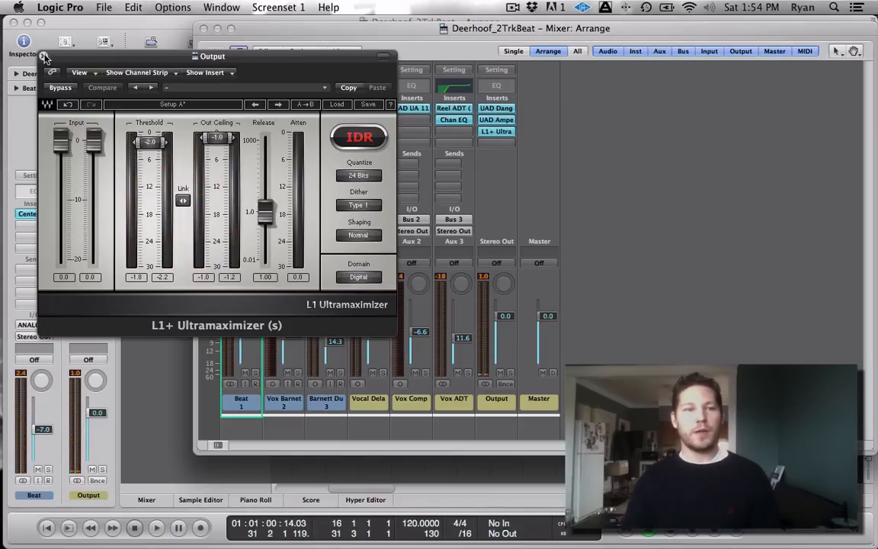
left_click(44, 57)
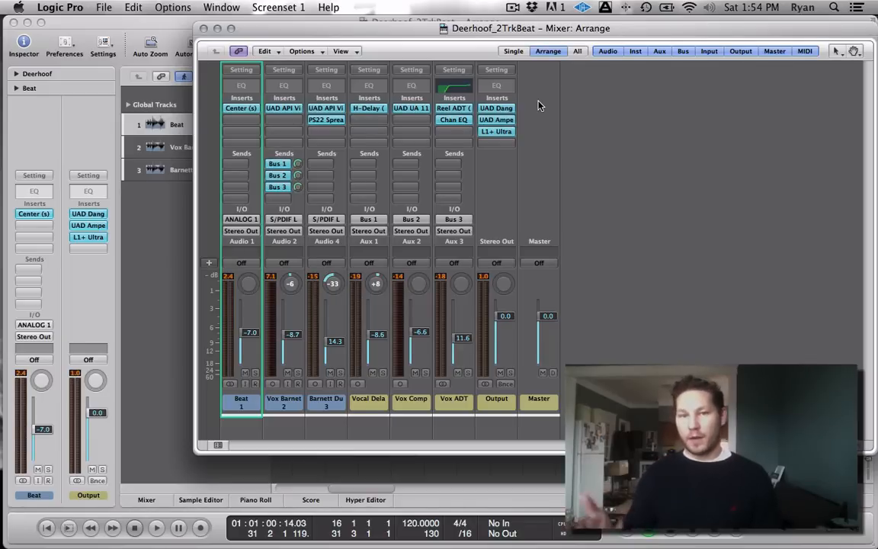
Bypass Beat's Center plug-in and all three Output plug-ins, and reactivate them one by one during playback to hear what each contributes
left_click_drag(500, 136, 500, 113)
left_click(244, 110)
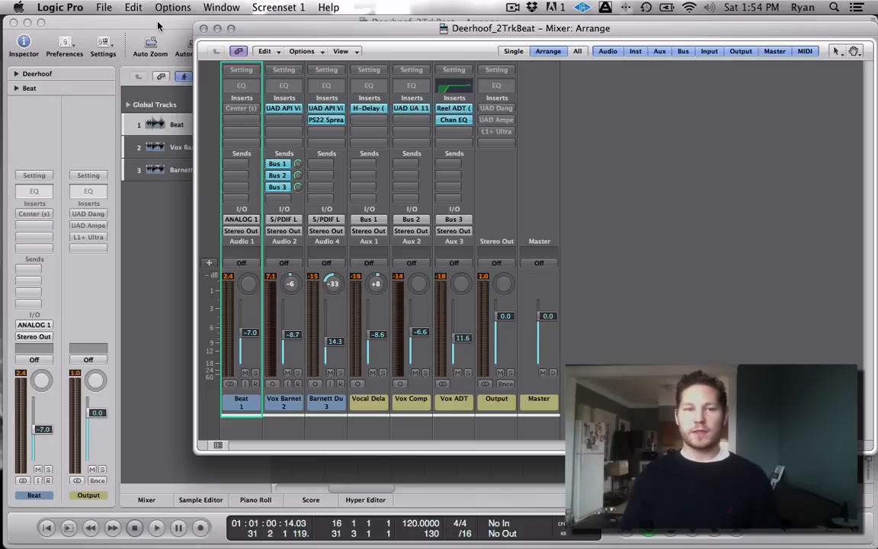
key("space")
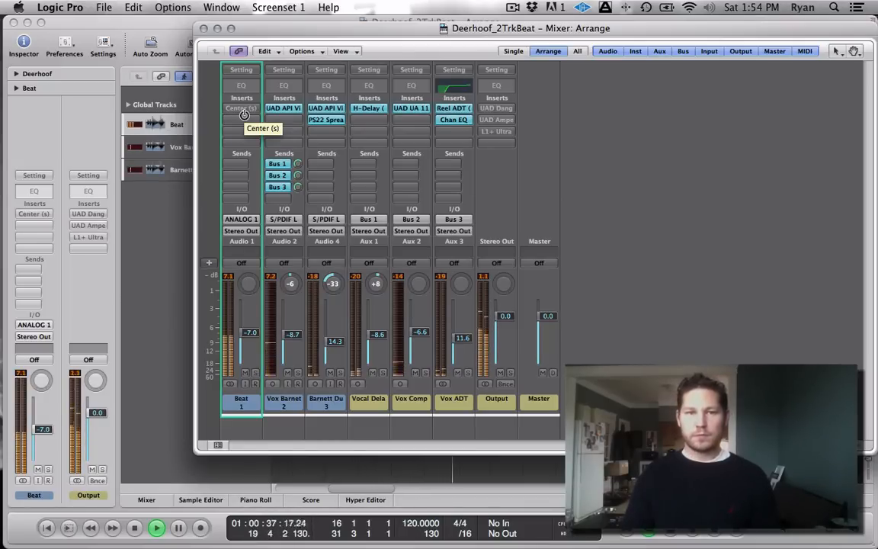
left_click(244, 114, "alt")
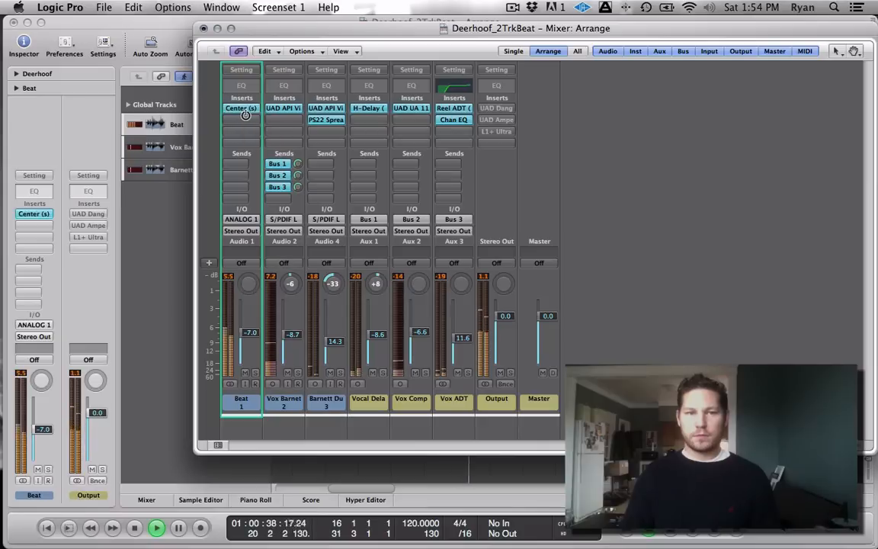
left_click(503, 113, "alt")
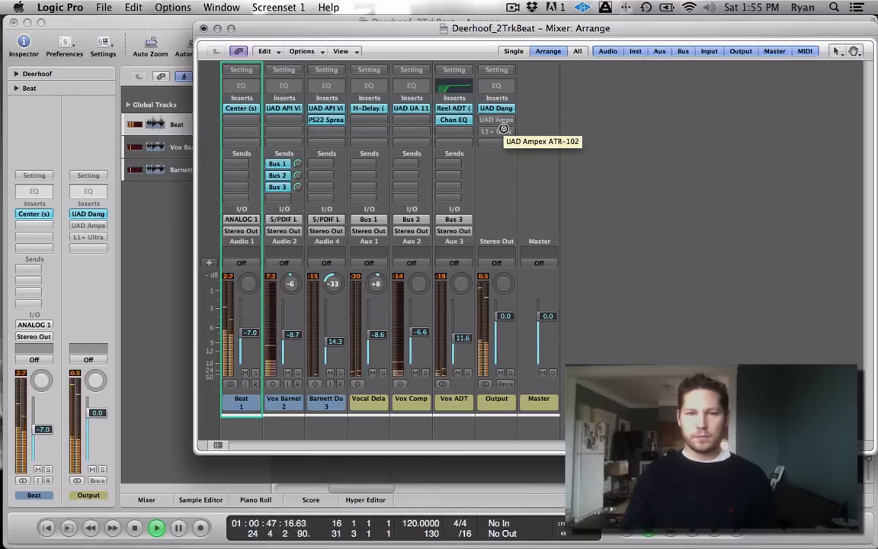
left_click(503, 127, "alt")
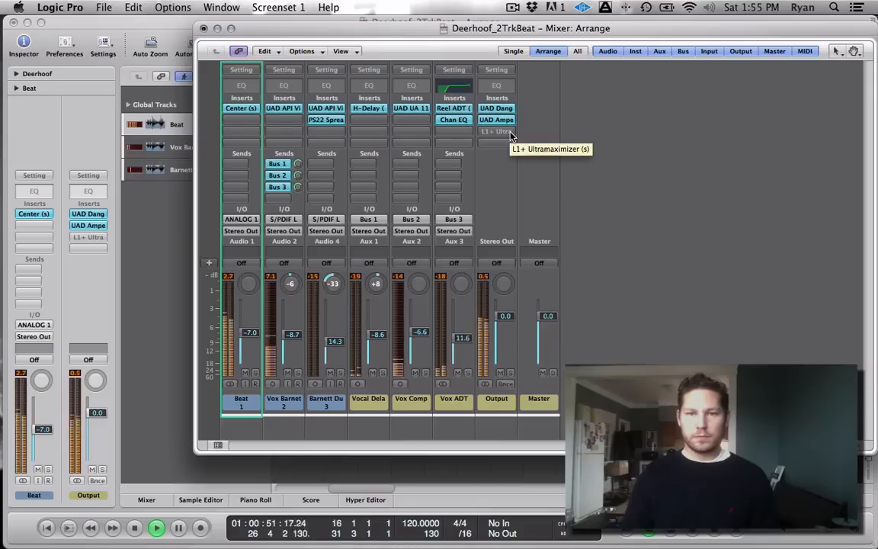
left_click(510, 133, "alt")
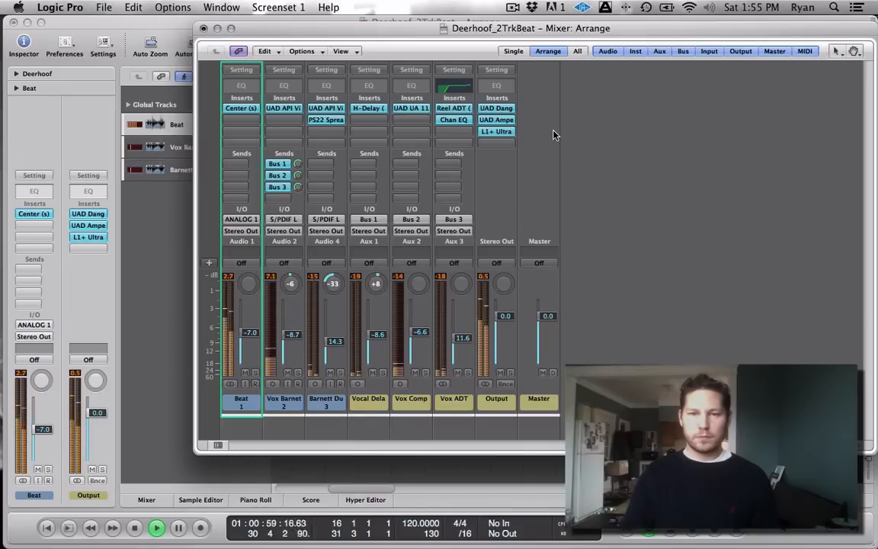
key("space")
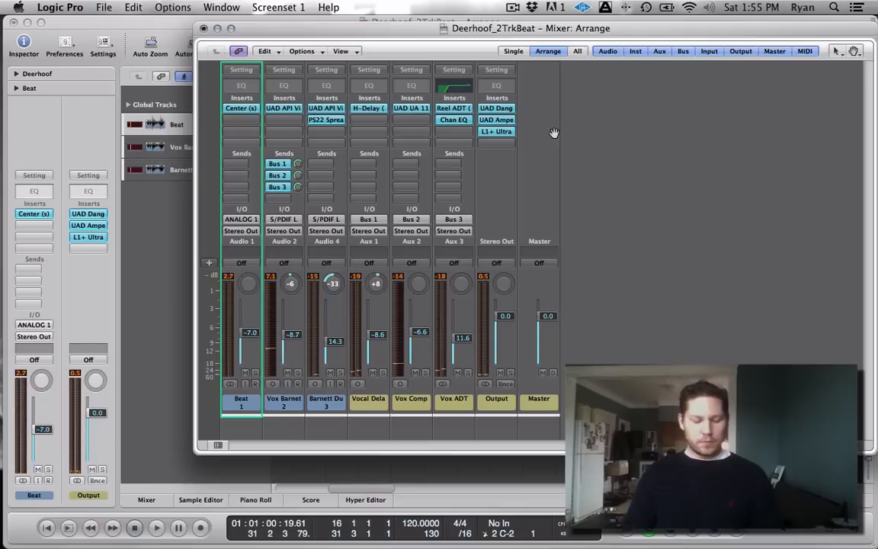